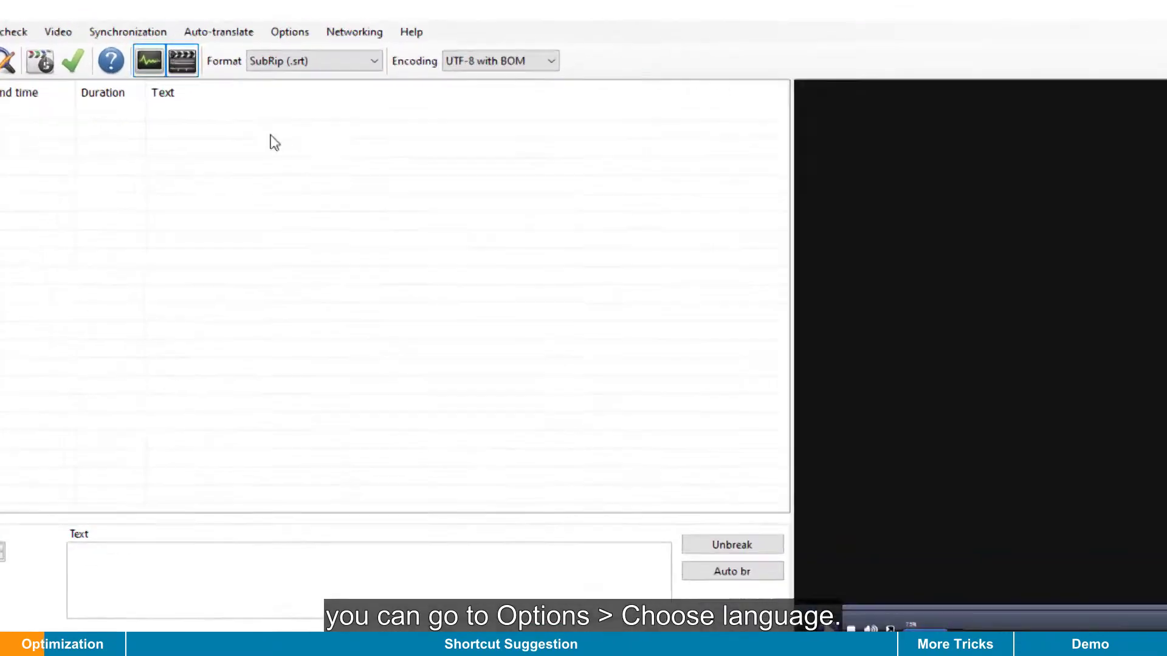
Step: Open Options > Choose language and confirm English as the interface language
left_click(261, 42)
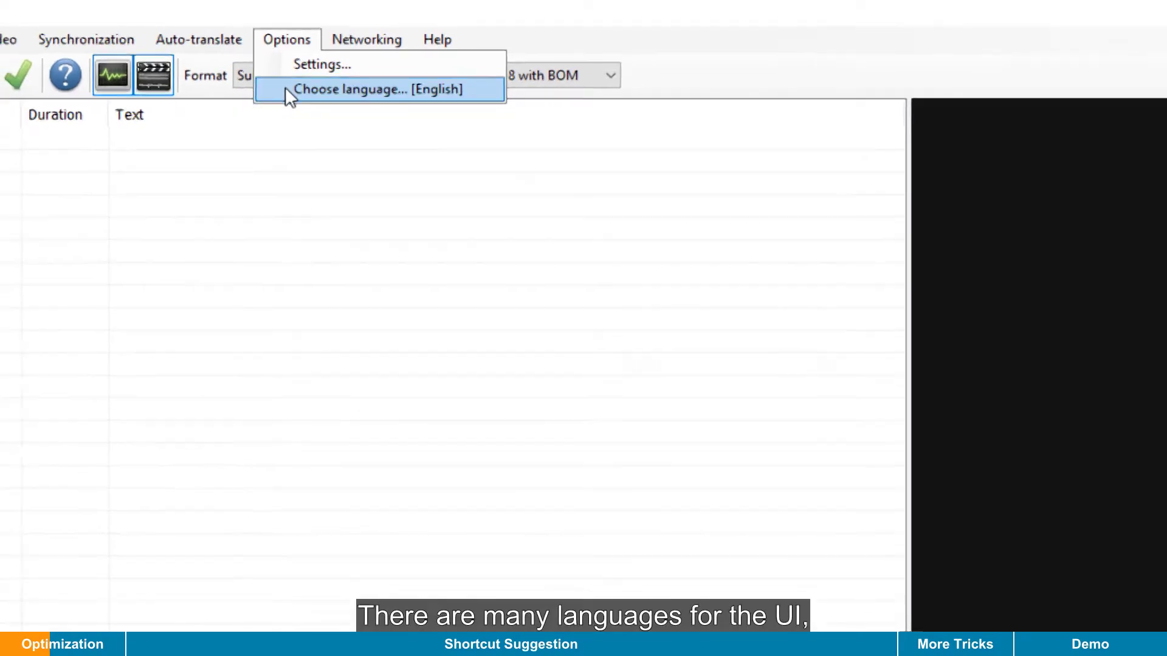
left_click(286, 91)
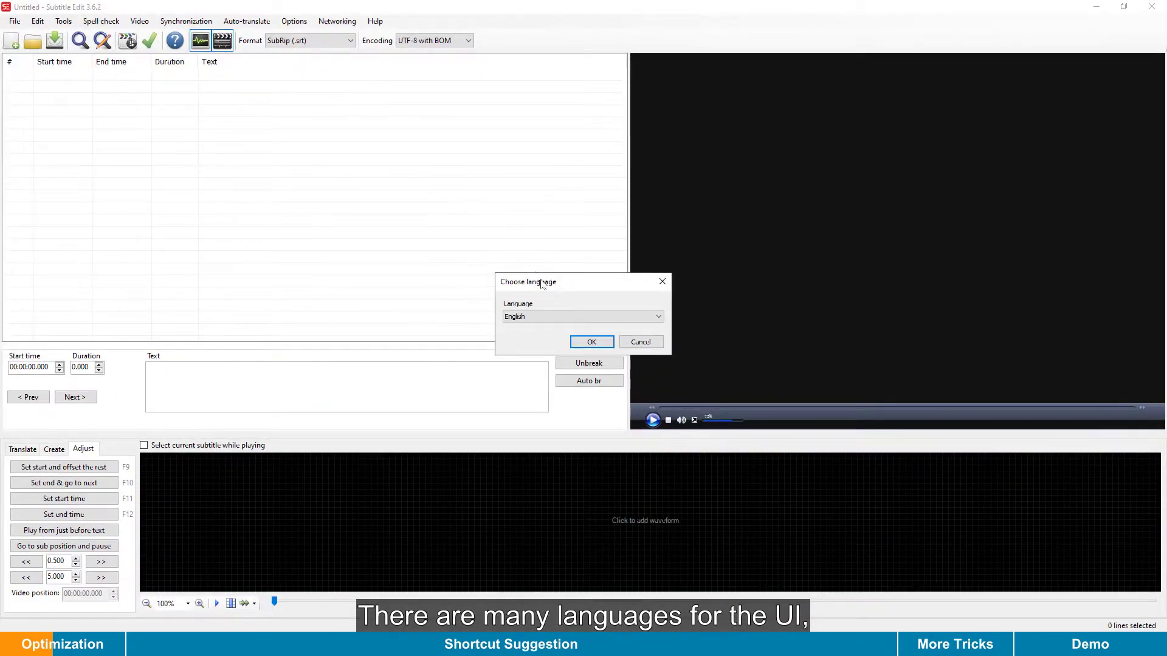
left_click(557, 317)
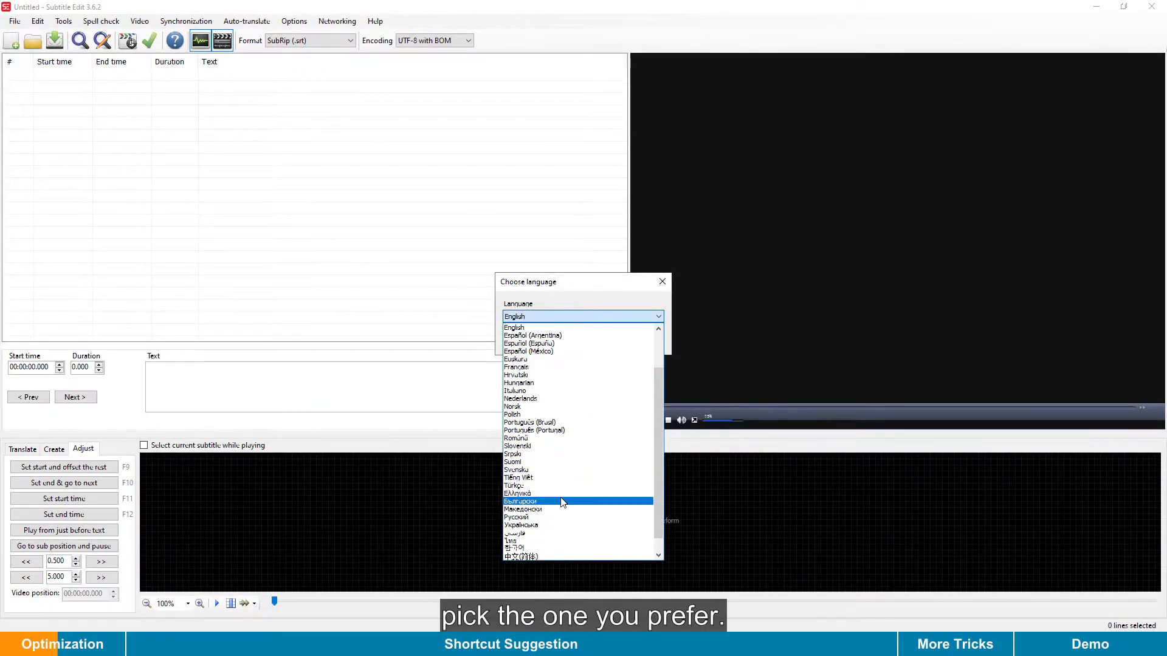
left_click(577, 281)
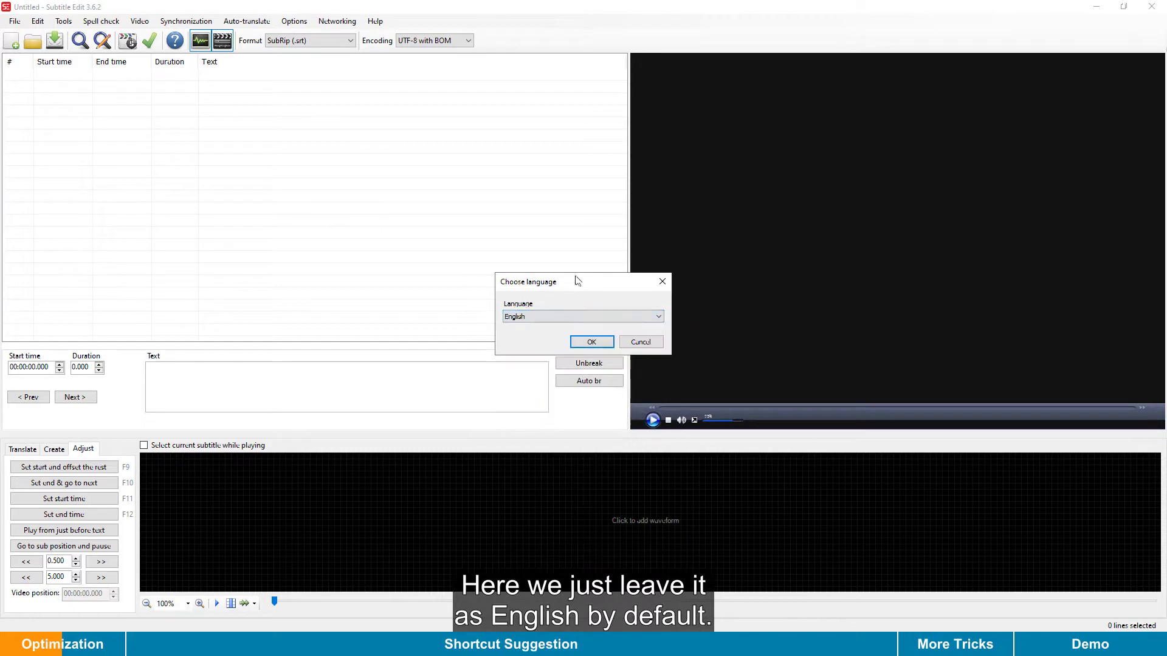
left_click(596, 343)
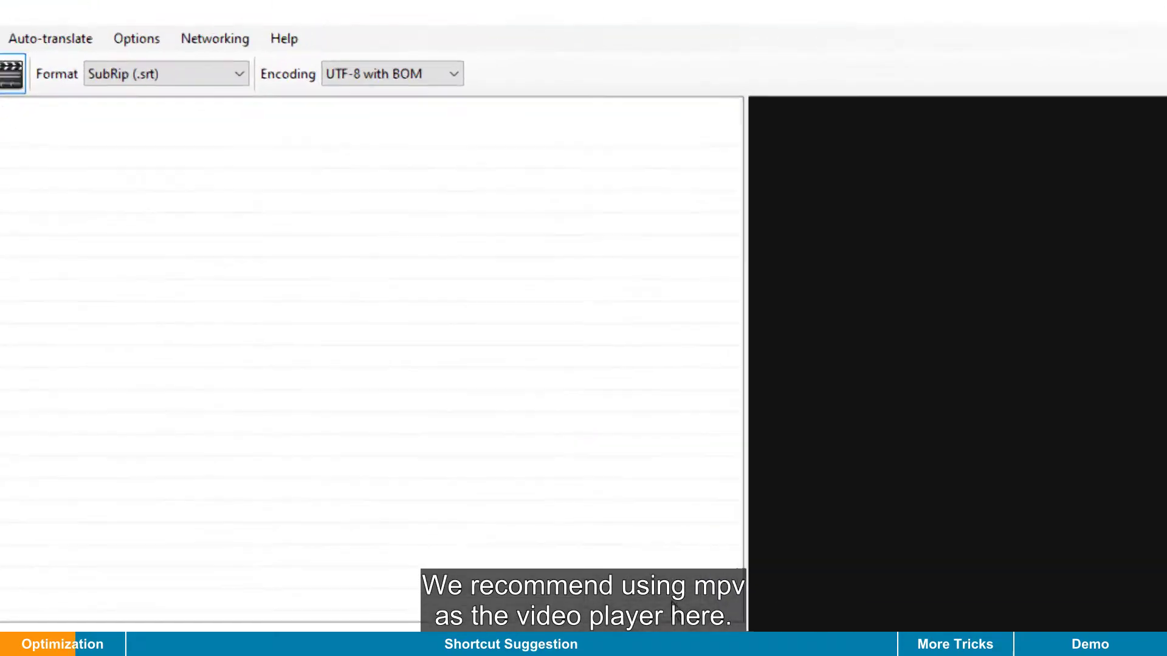
Step: Download the mpv library on the Video player settings page so mpv becomes the video engine
left_click(113, 51)
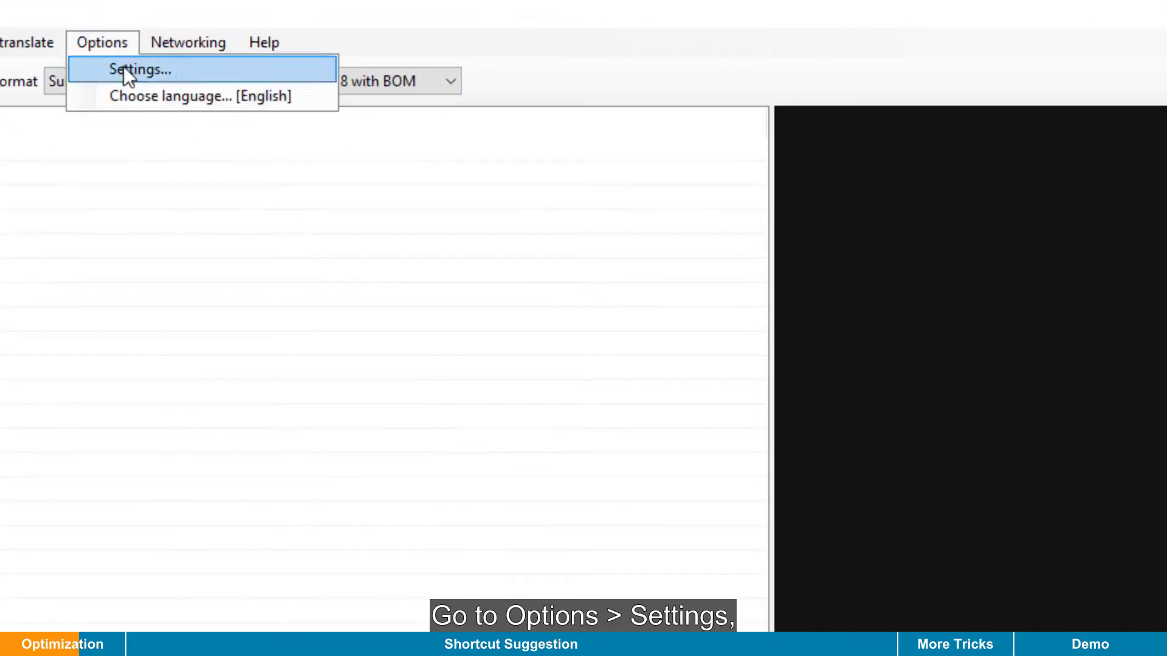
left_click(207, 76)
left_click(110, 125)
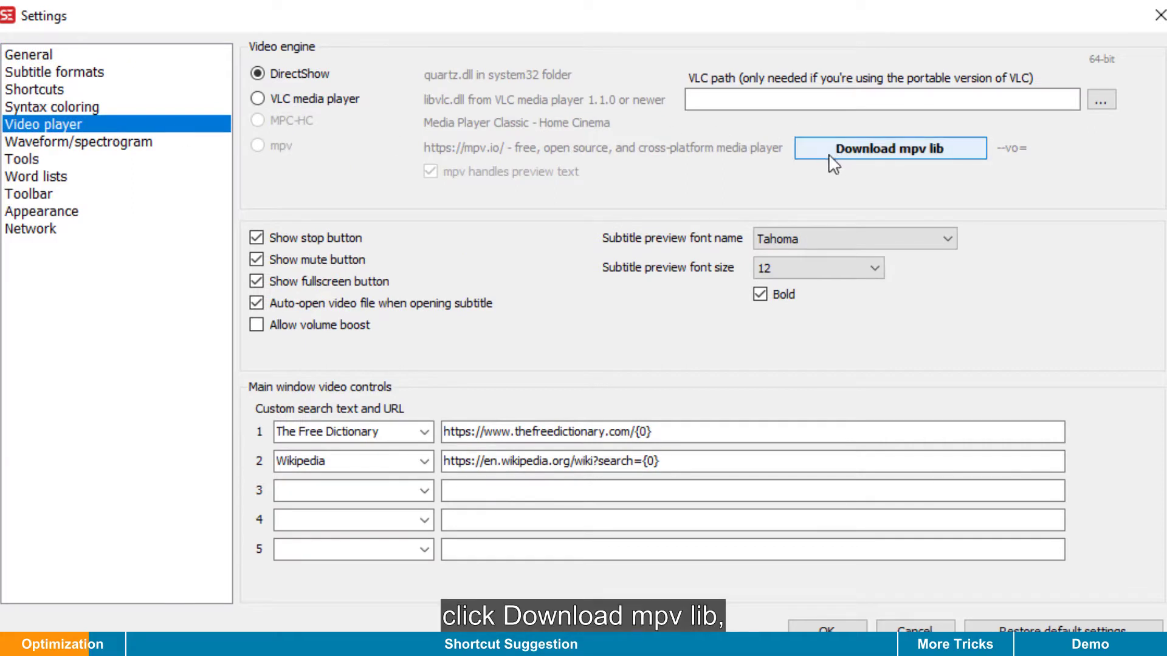
left_click(825, 157)
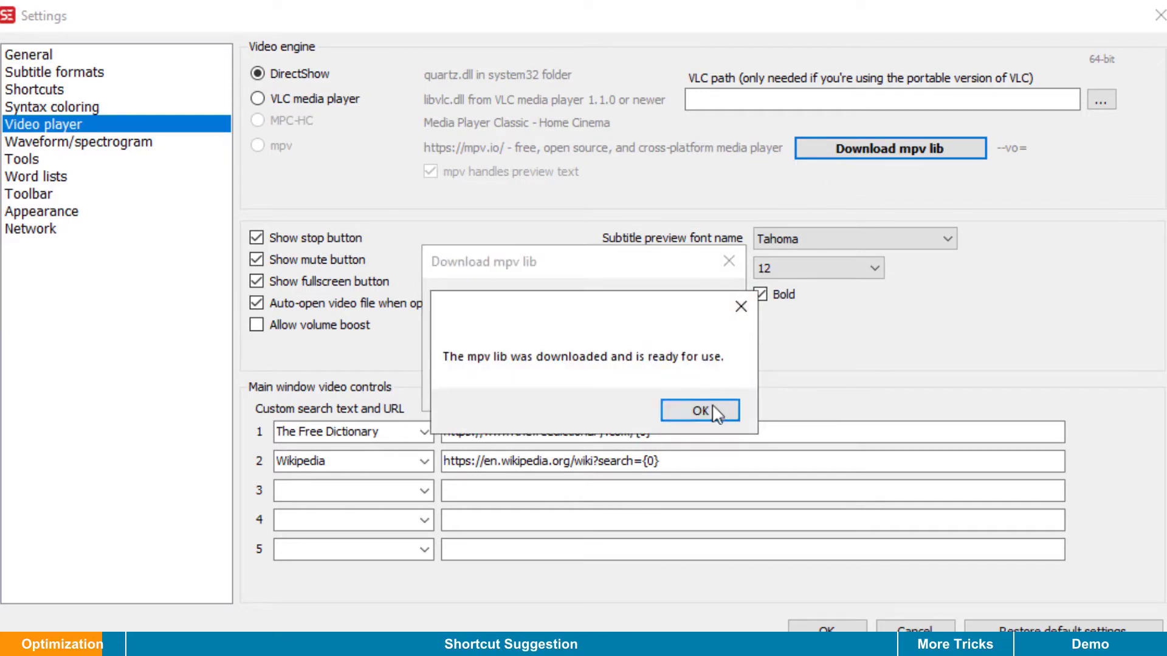
left_click(707, 411)
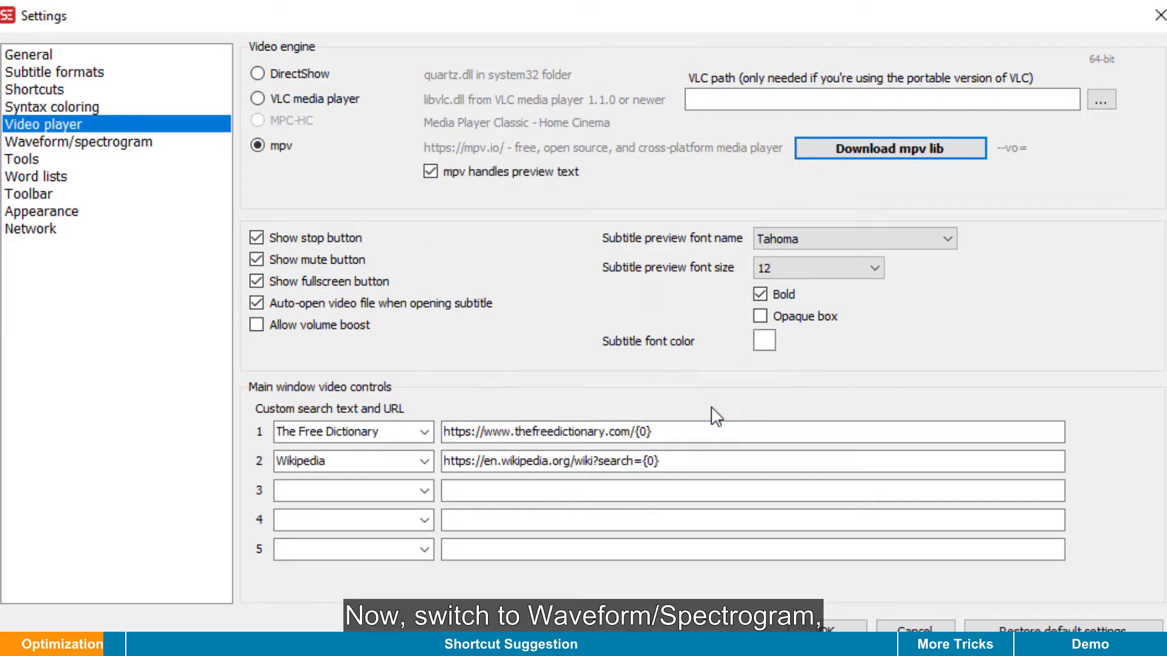
Step: Download FFmpeg on the Waveform/spectrogram page so wave extraction uses D:\SE\ffmpeg\ffmpeg.exe
left_click(160, 157)
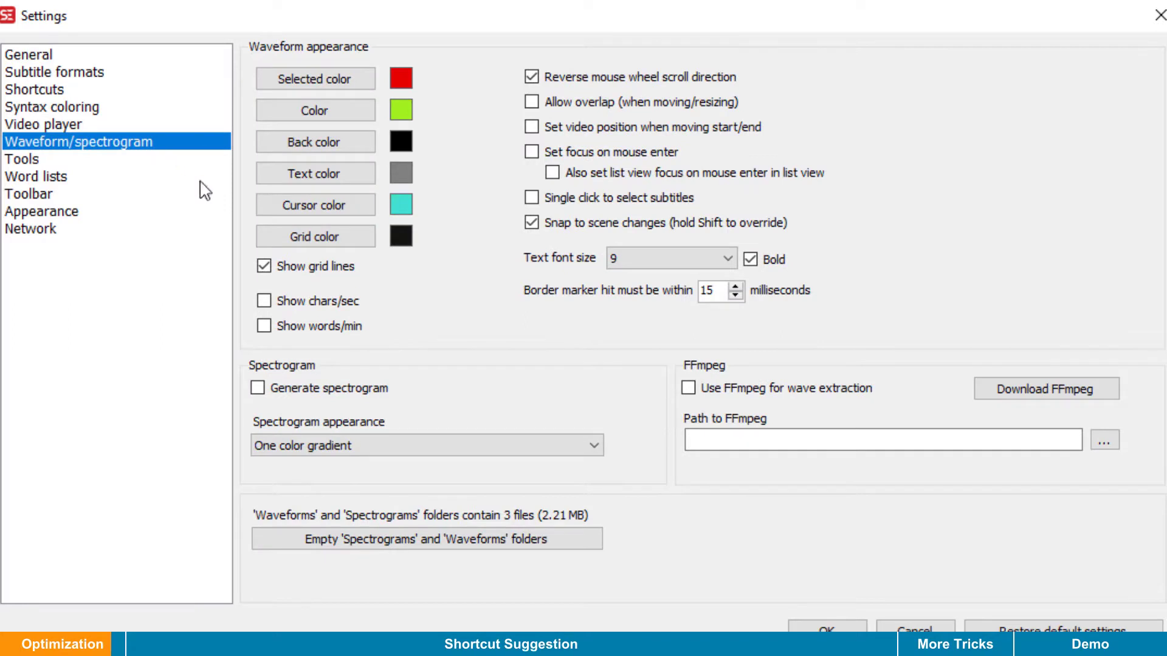
left_click(993, 398)
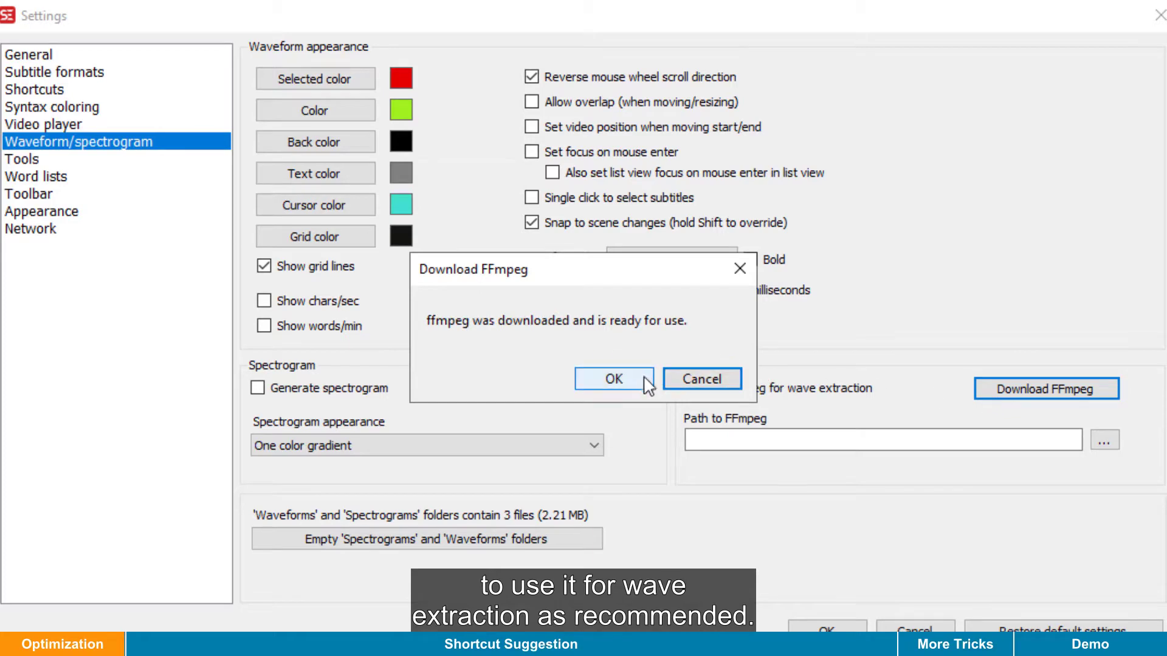
left_click(644, 383)
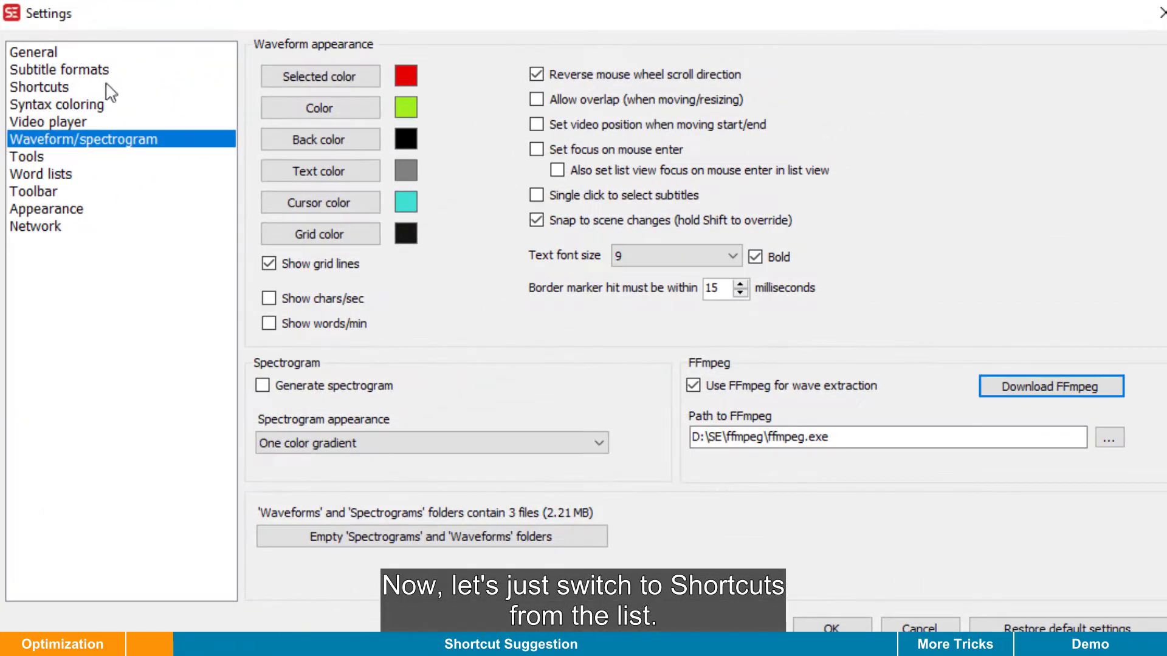
Step: Browse the Shortcuts page's command tree, e.g. Merge selected lines [Control+Shift+M]
left_click(110, 91)
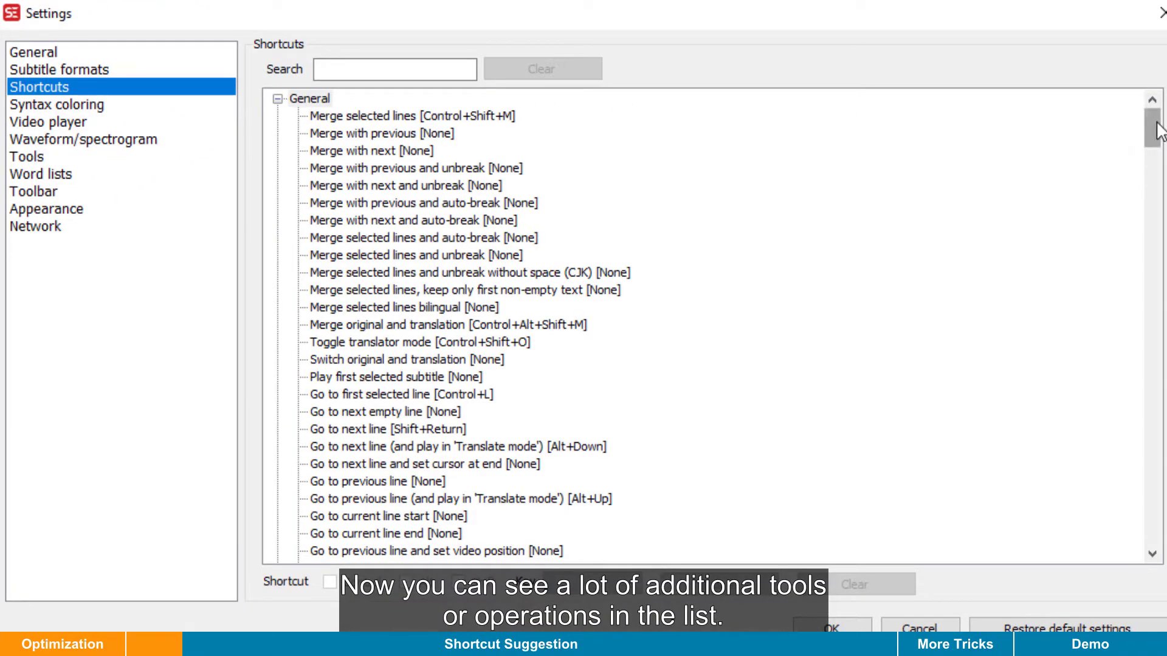
mouse_move(1158, 131)
left_mouse_down()
mouse_move(1154, 541)
mouse_move(1143, 113)
left_mouse_up()
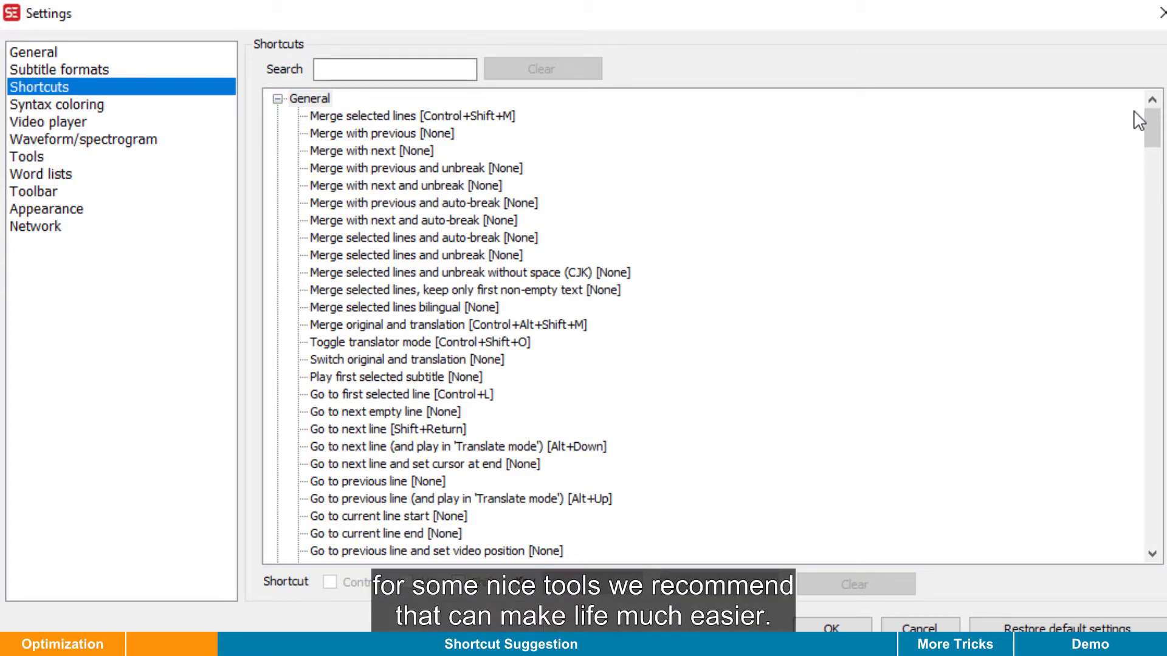
Step: Search 'set start' and assign the S key to Set start time, keep duration
left_click(397, 71)
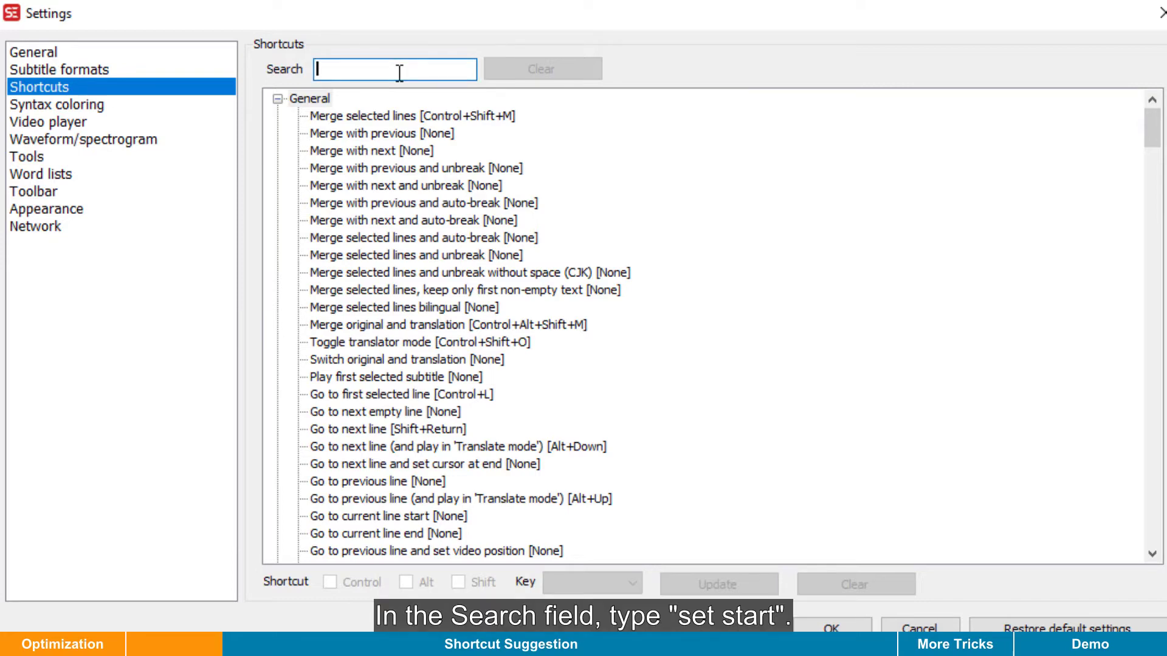
type("set start")
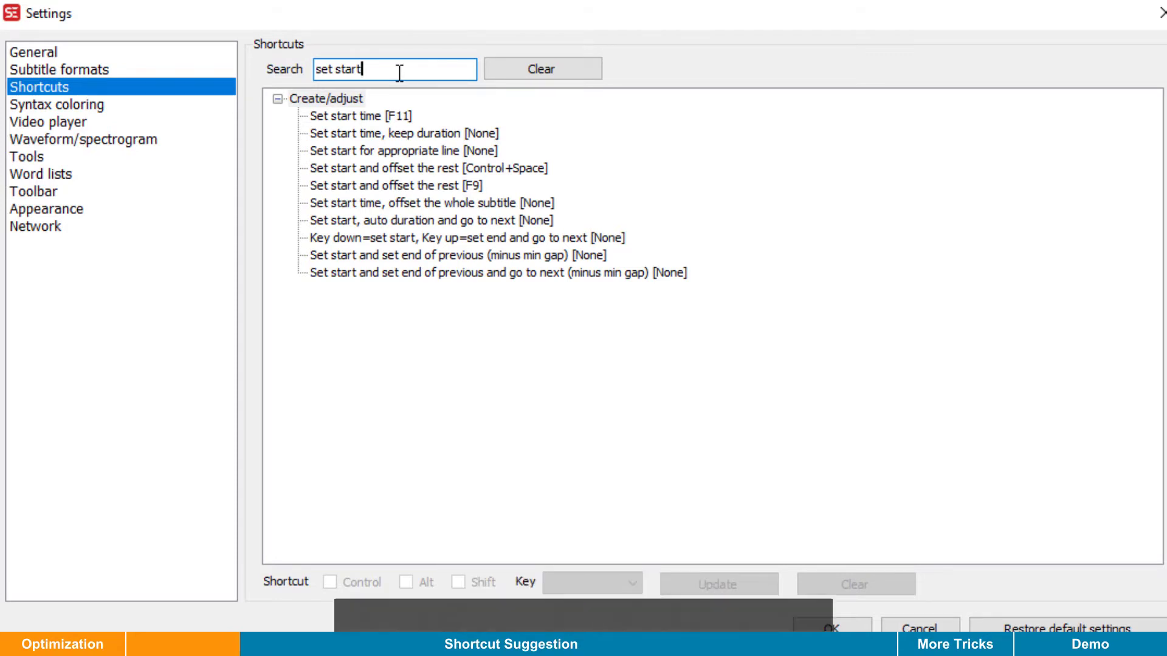
left_click(448, 135)
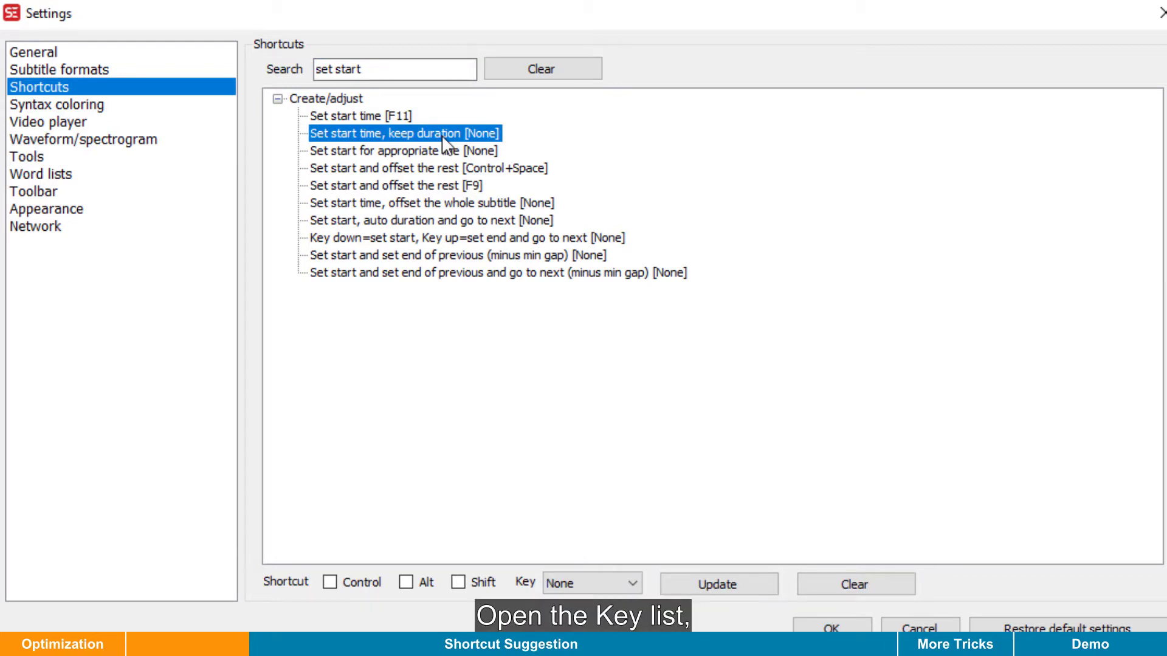
left_click(594, 587)
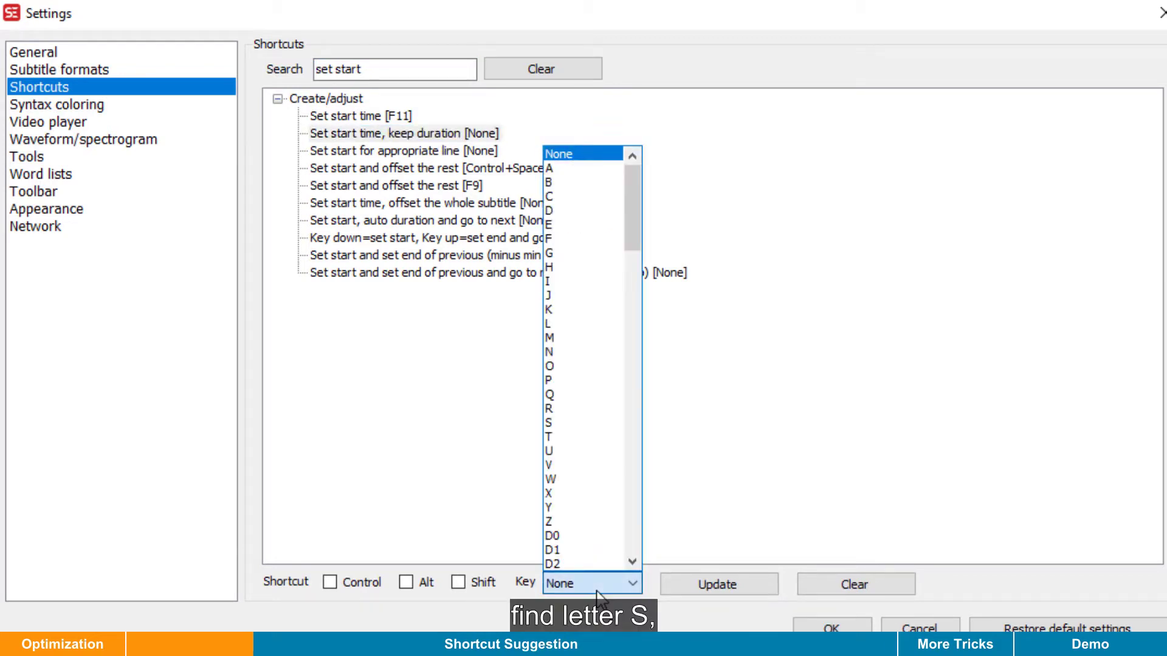
left_click(573, 424)
left_click(690, 582)
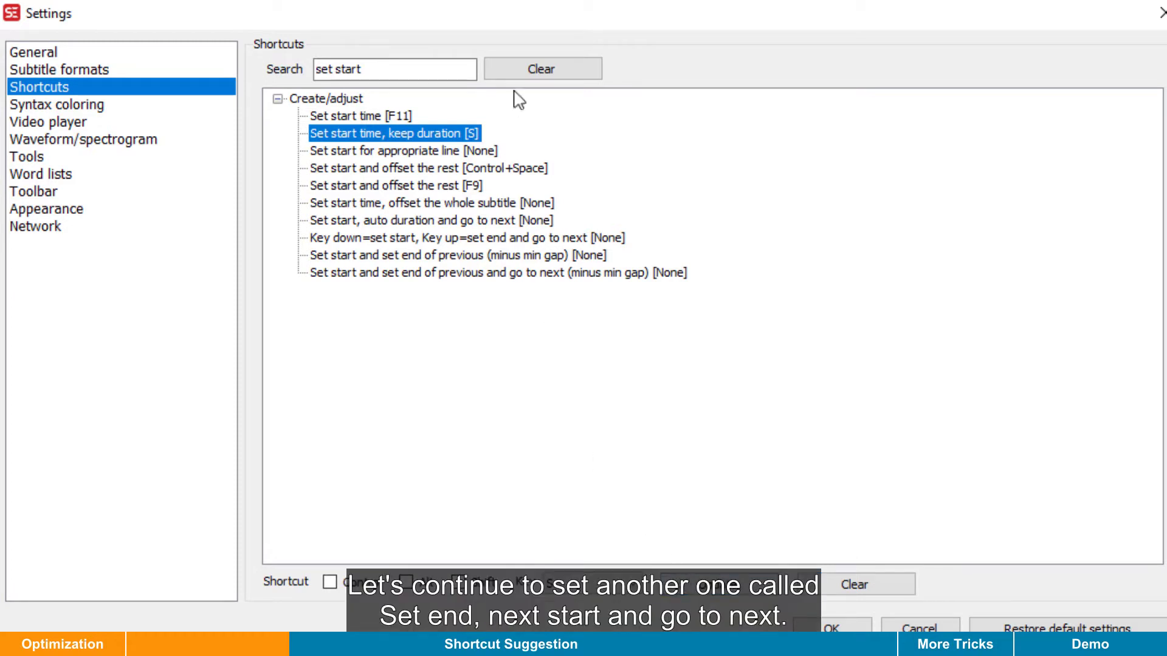
Step: Search 'set end, nex' and assign the F key to Set end, next start and go to next
left_click(523, 73)
left_click(418, 73)
type("set")
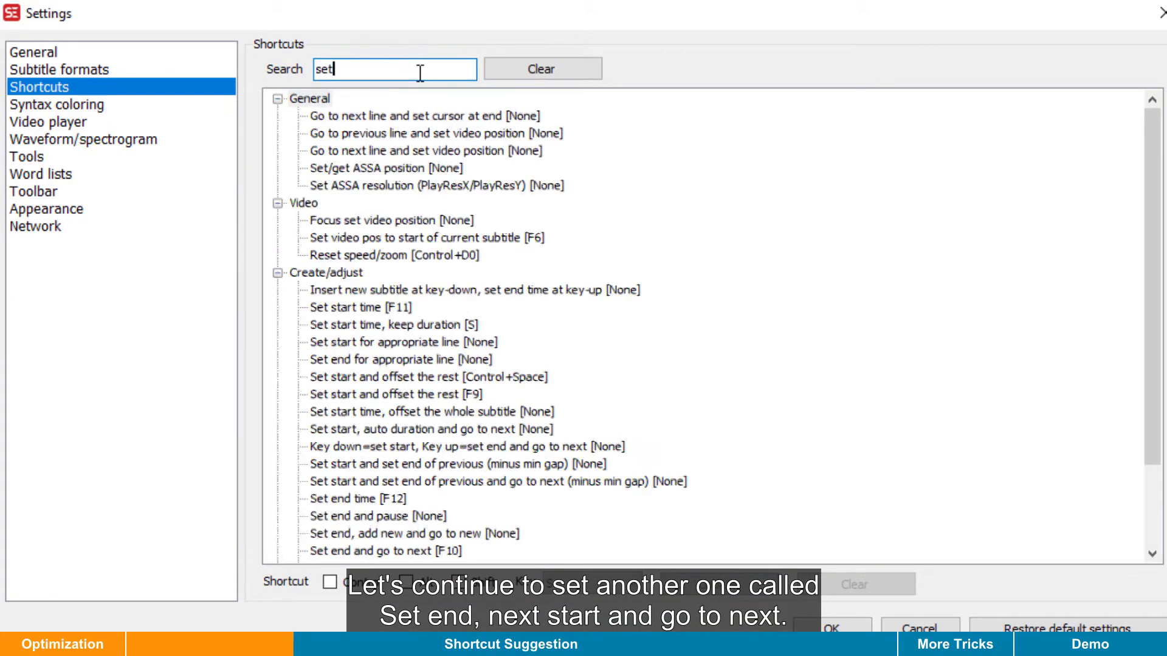
type(" end, nex")
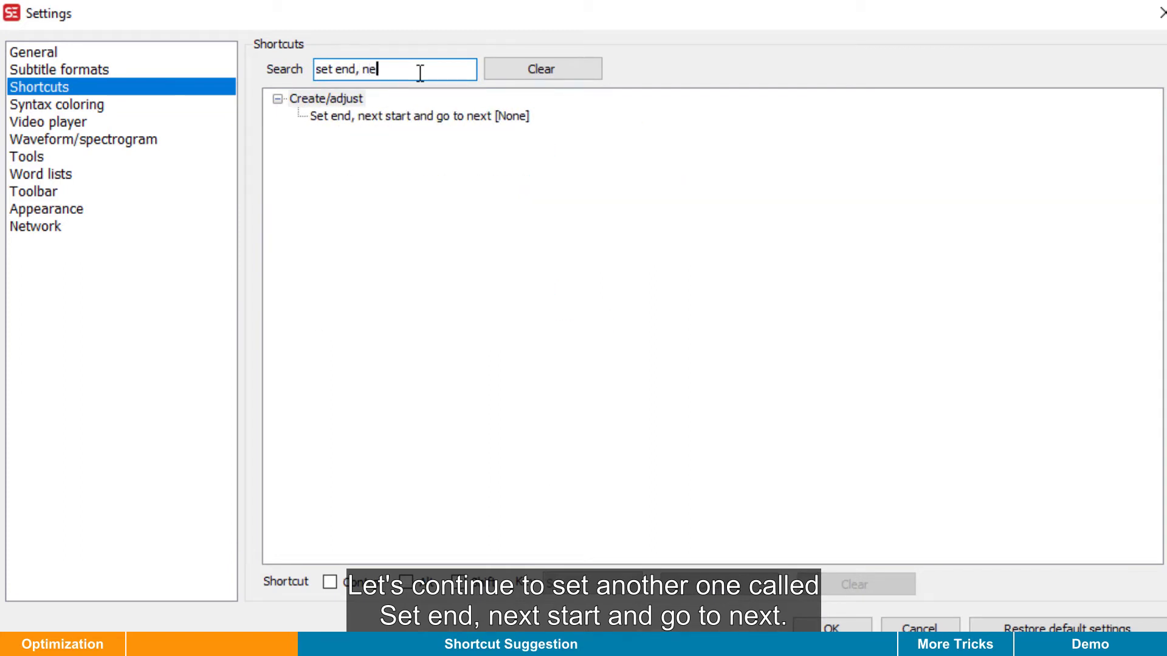
left_click(443, 124)
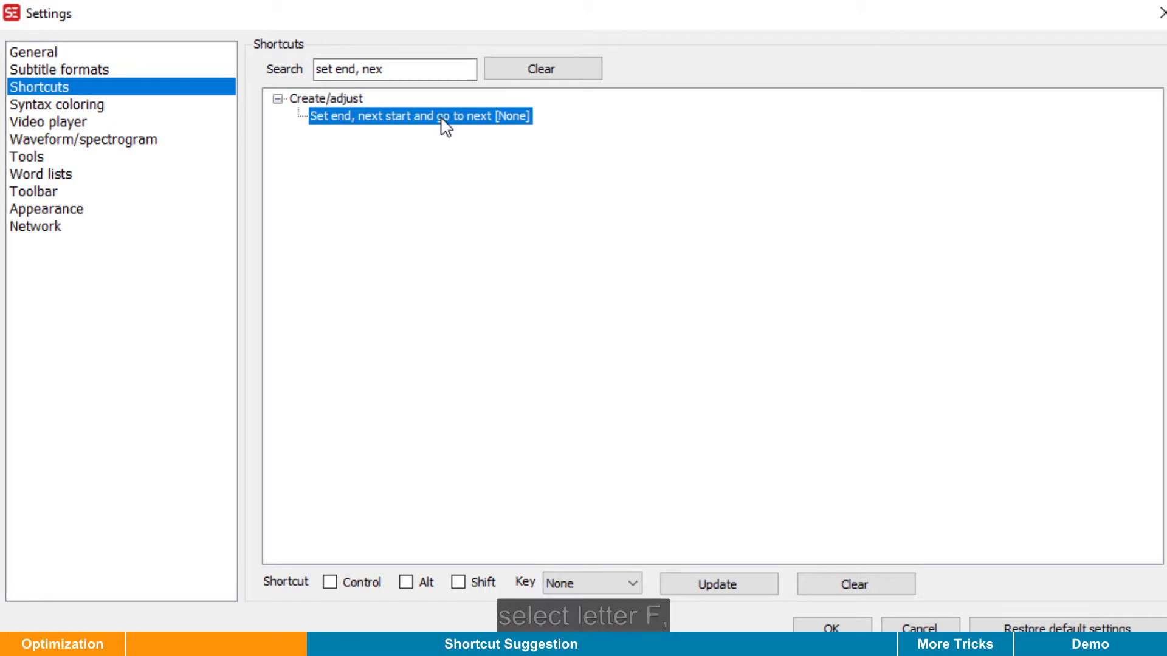
left_click(589, 585)
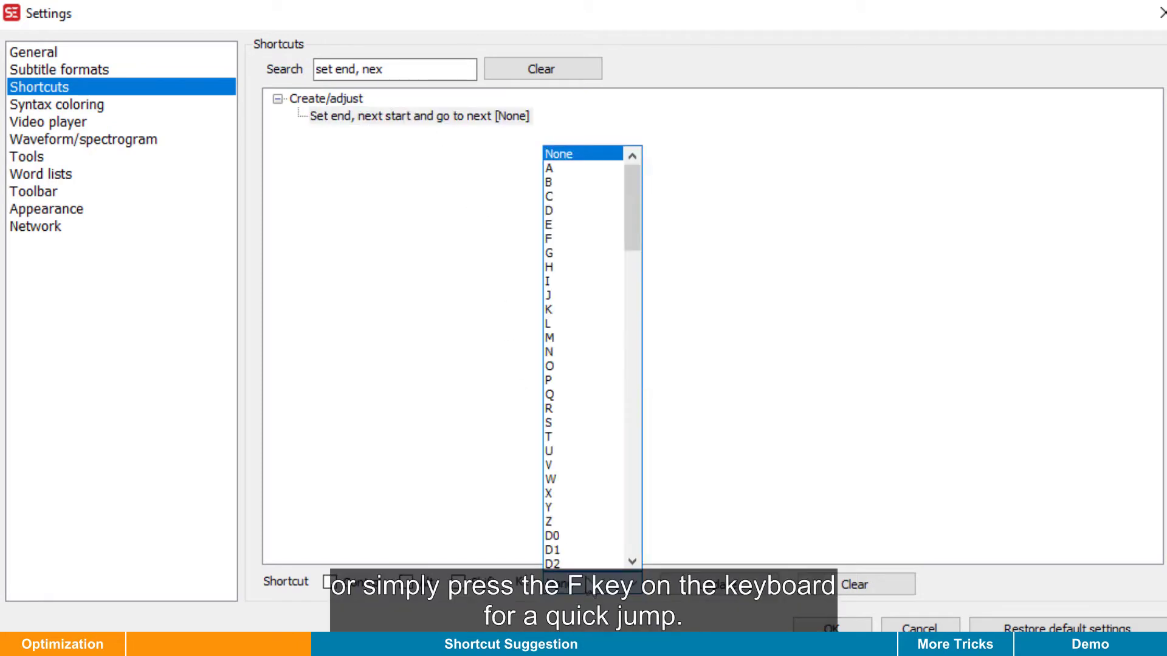
key("f")
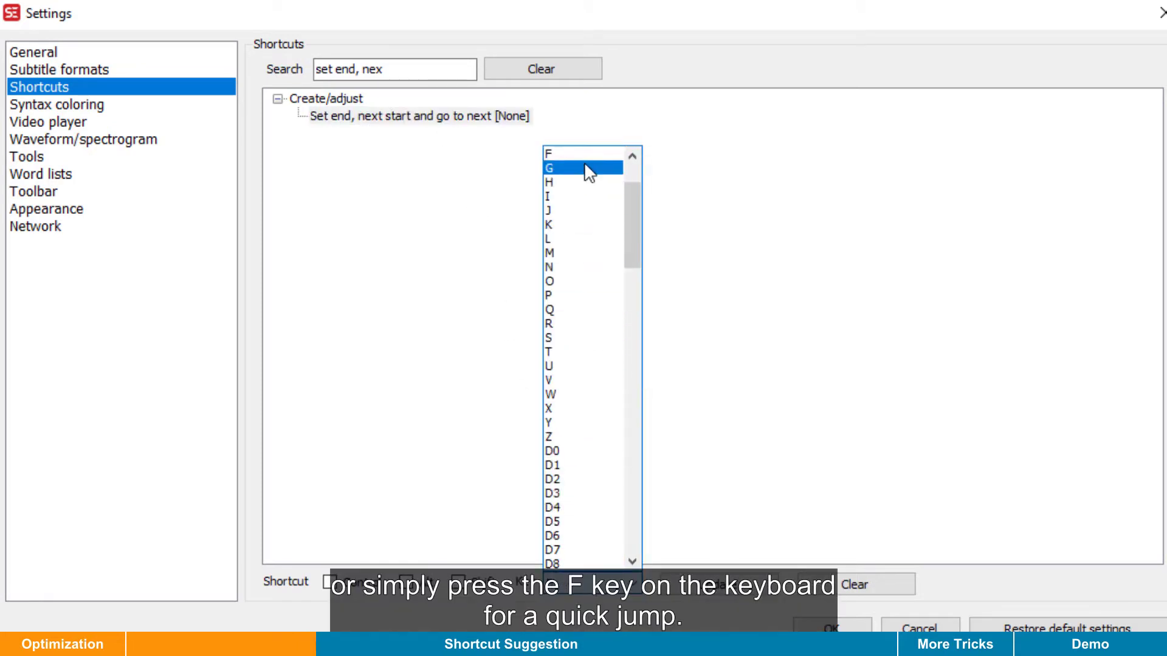
key("Return")
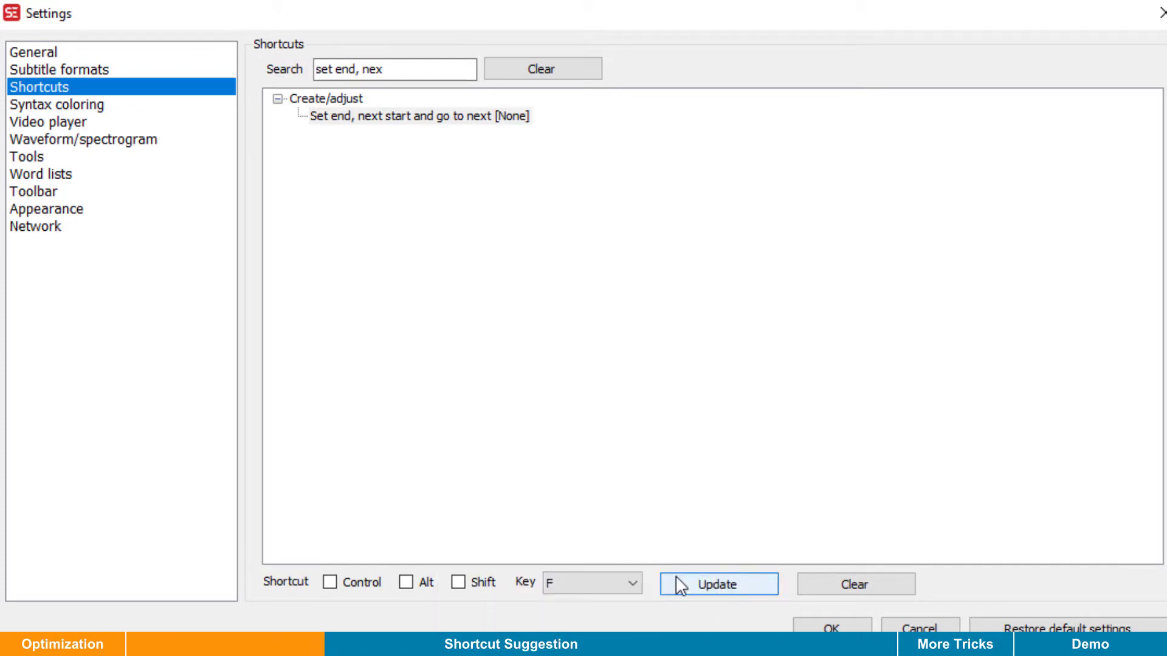
left_click(681, 584)
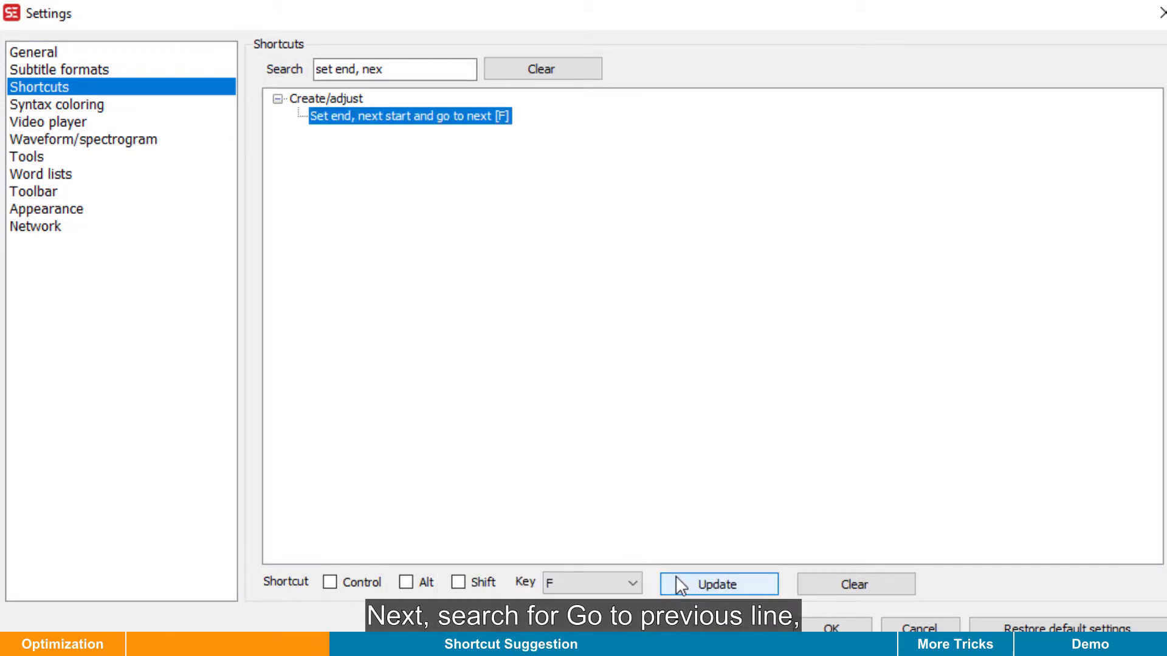
Step: Search 'go to pre' and assign W to Go to previous line
left_click(491, 74)
left_click(445, 68)
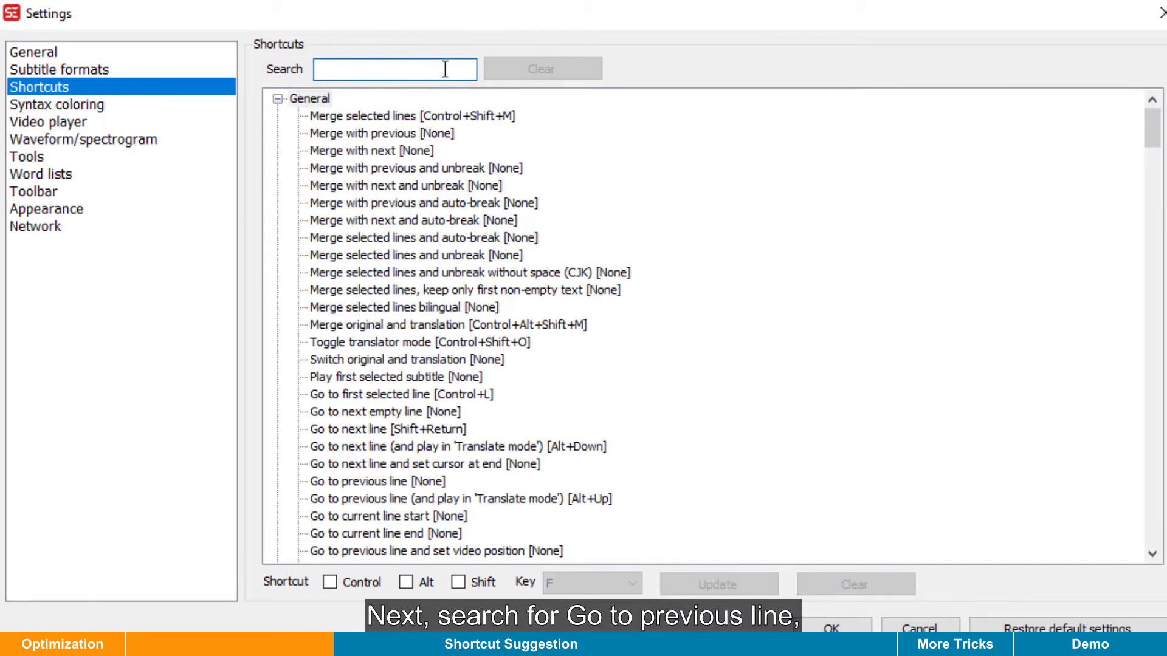
type("go to pre")
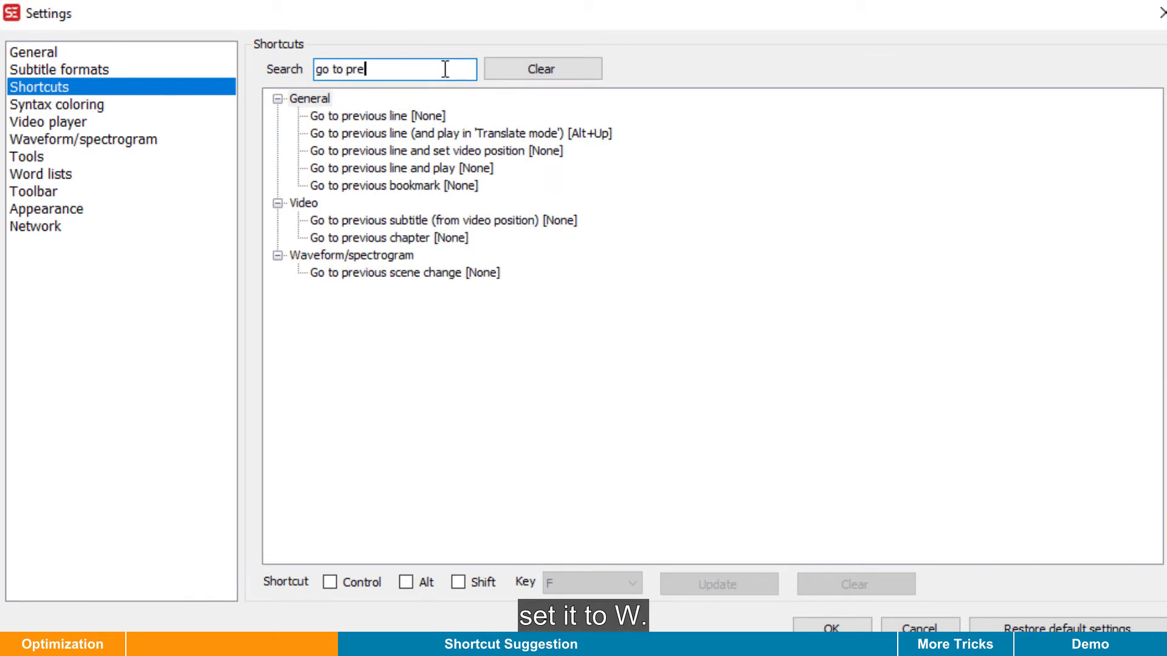
left_click(404, 115)
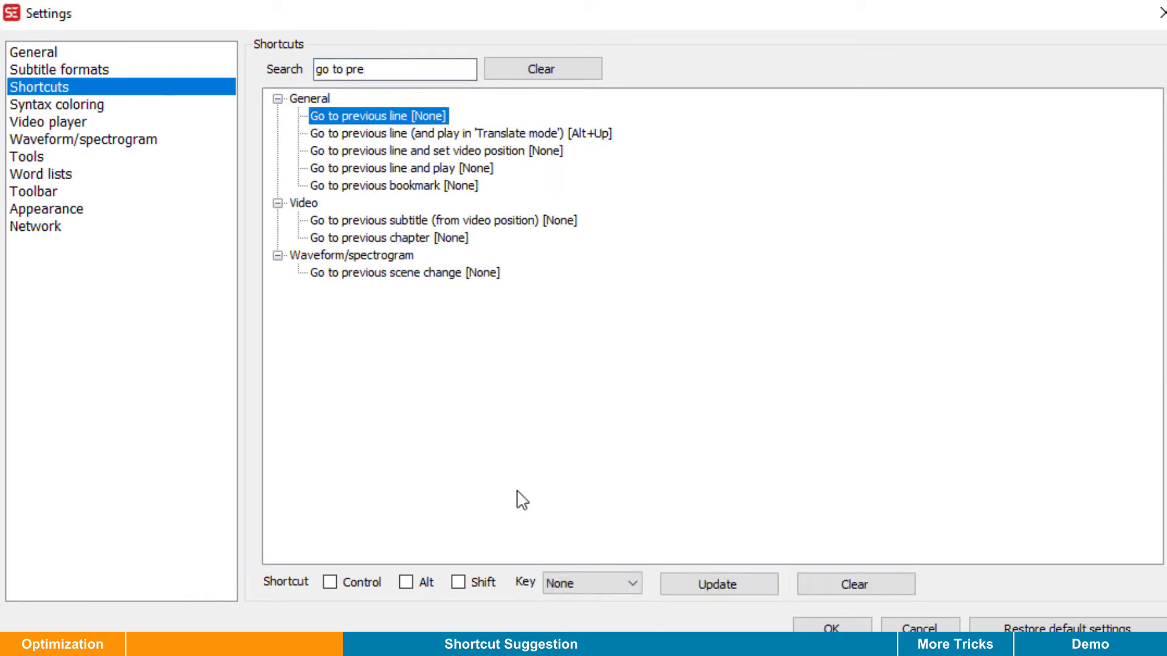
left_click(588, 581)
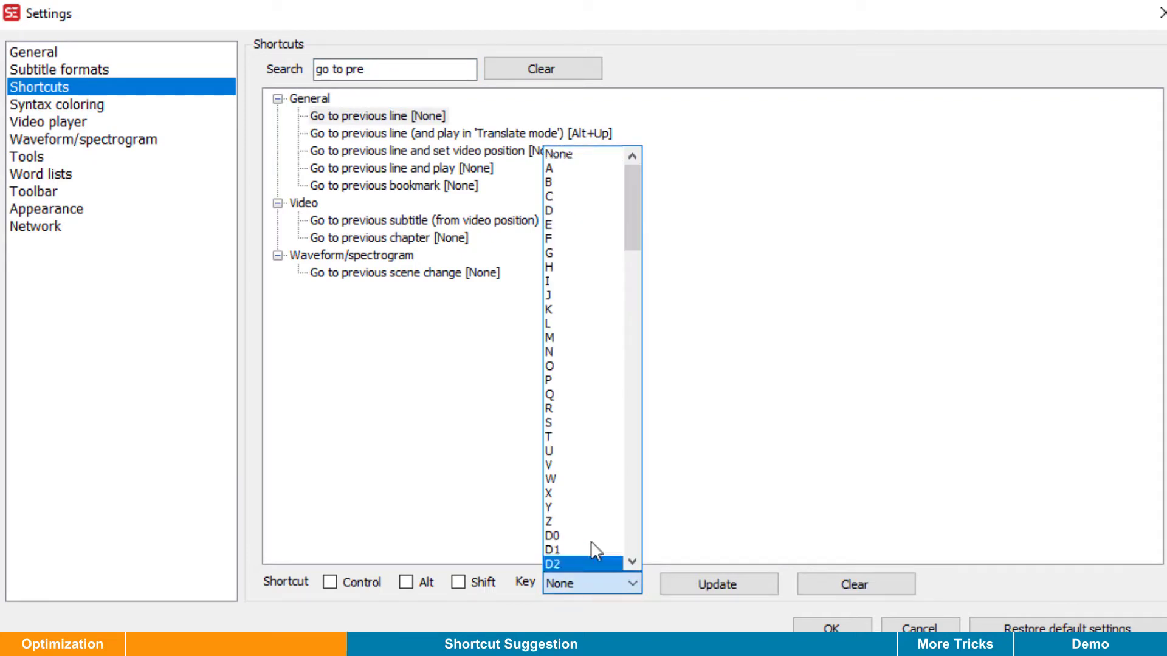
left_click(593, 480)
left_click(666, 587)
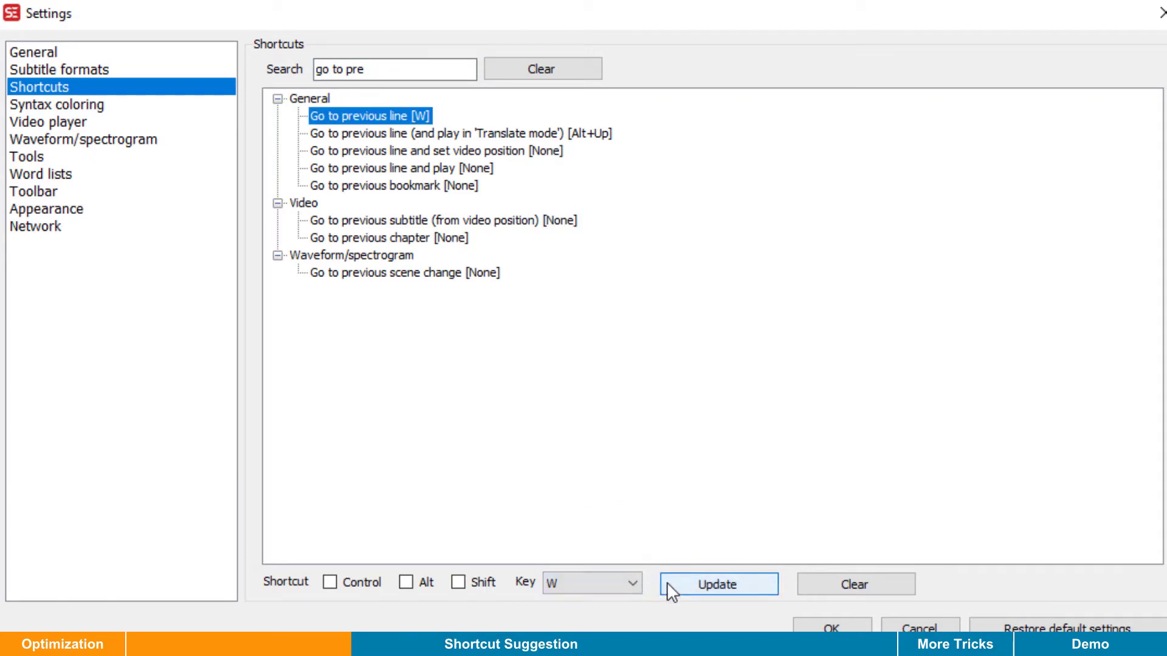
Step: Assign plain R, without Shift, to Go to next line
left_click(383, 70)
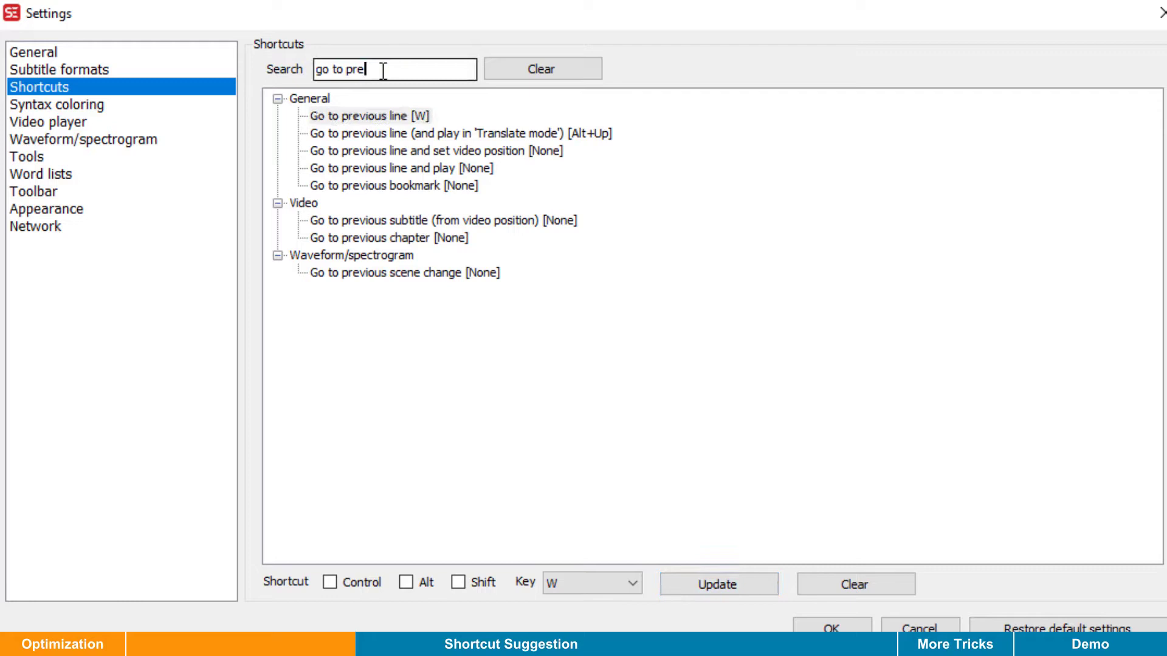
key("BackSpace")
key("BackSpace")
key("BackSpace")
type("next")
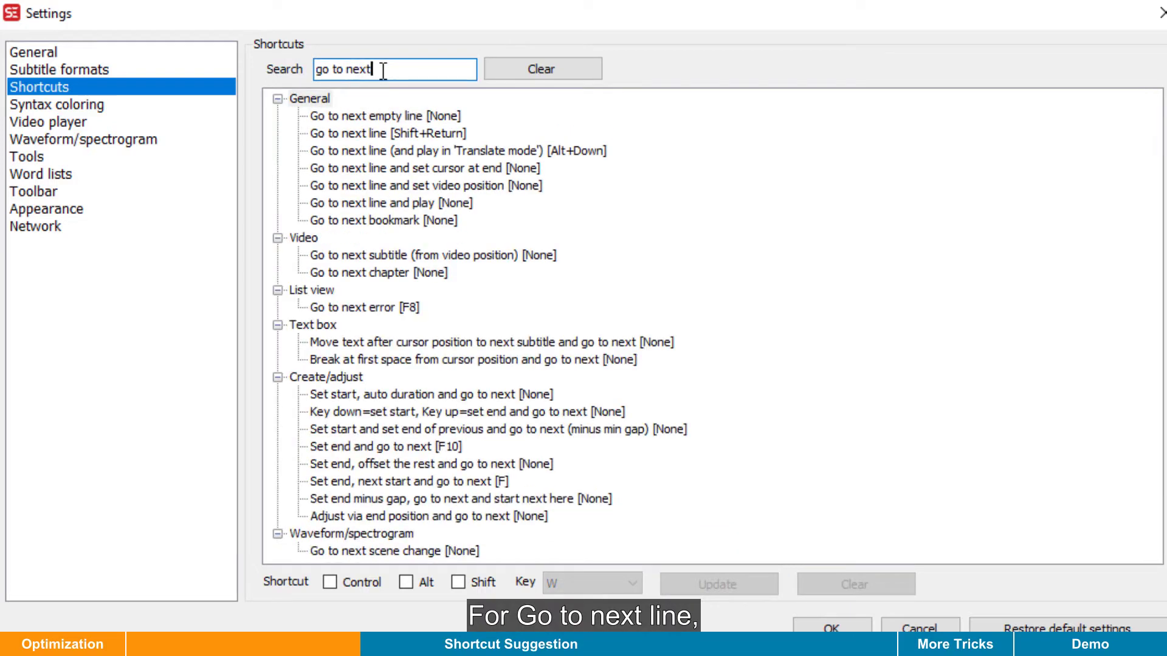
left_click(413, 134)
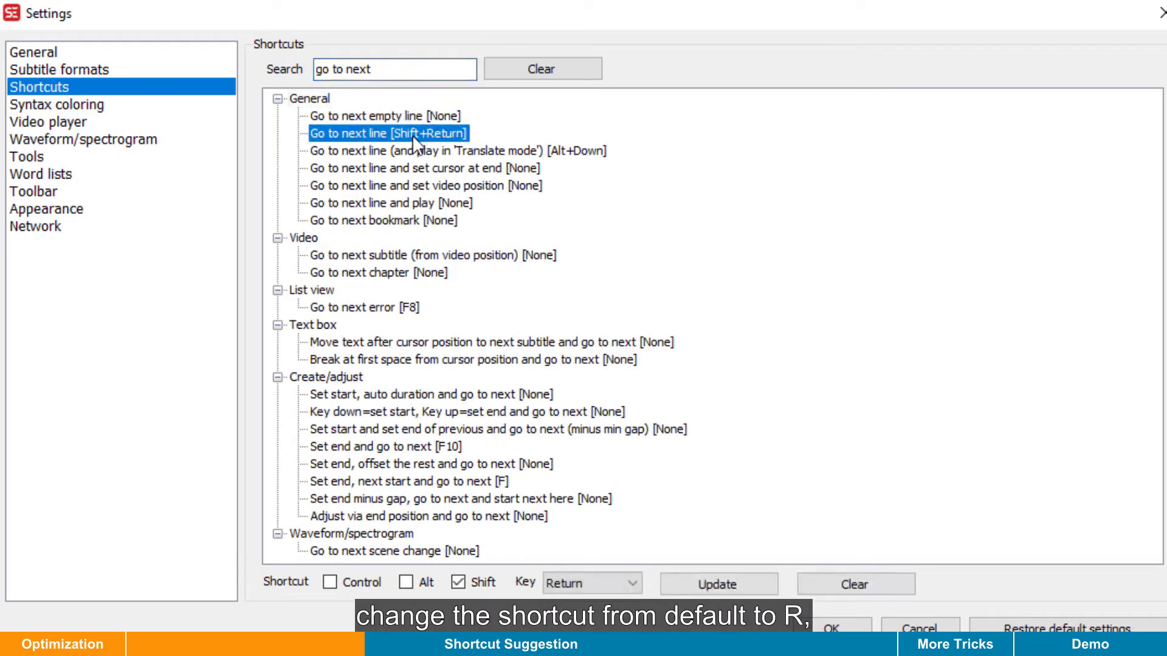
left_click(478, 584)
left_click(582, 584)
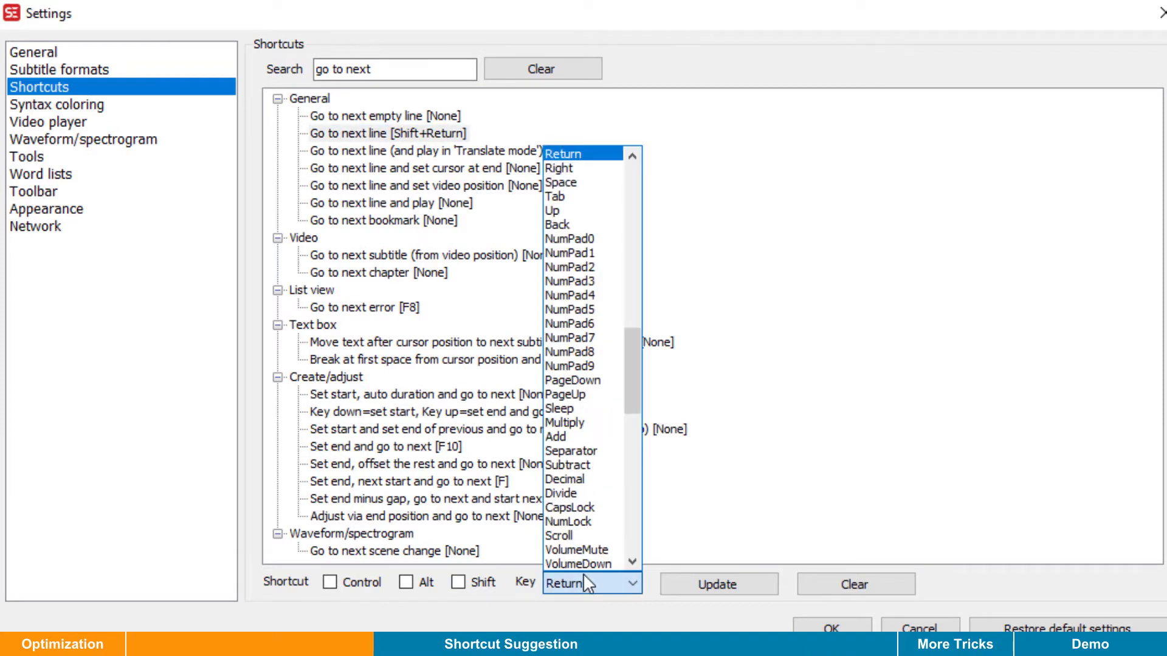
key("r")
left_click(587, 159)
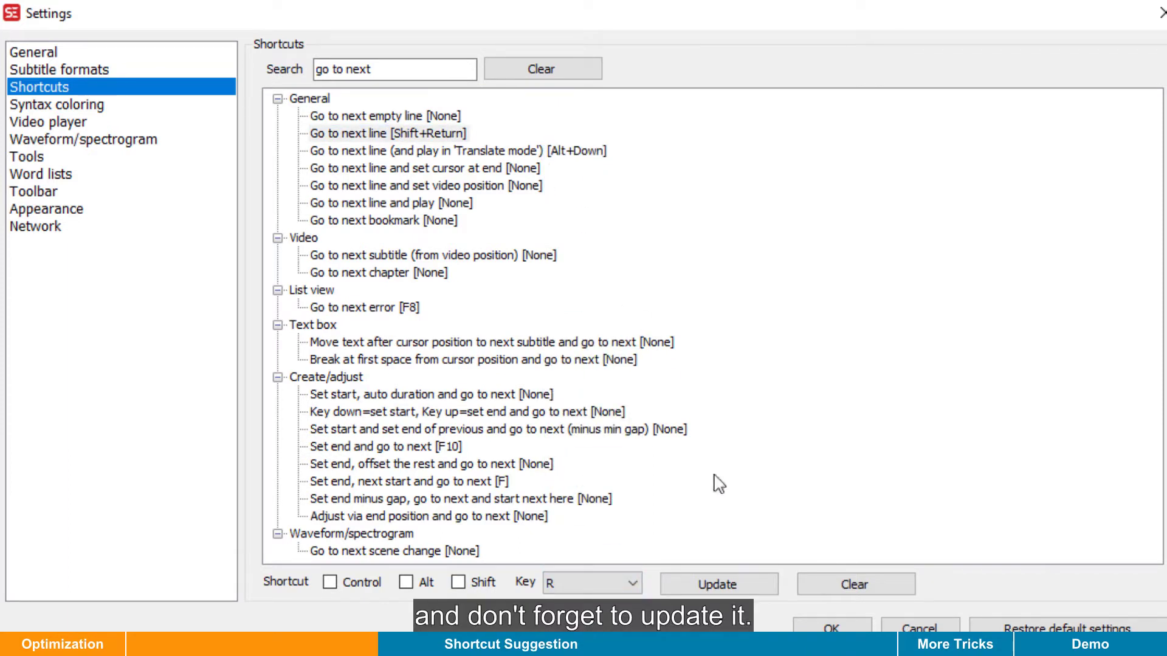
left_click(754, 582)
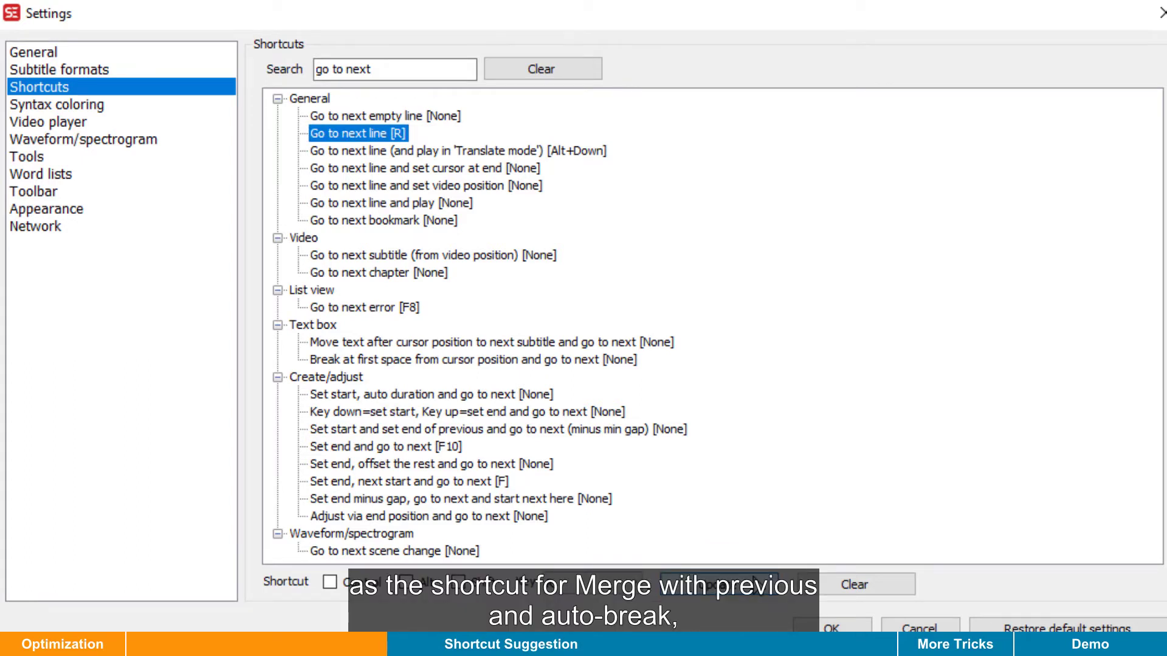
Step: Assign E to Merge with previous and auto-break and D to Merge with next and auto-break
left_click(524, 69)
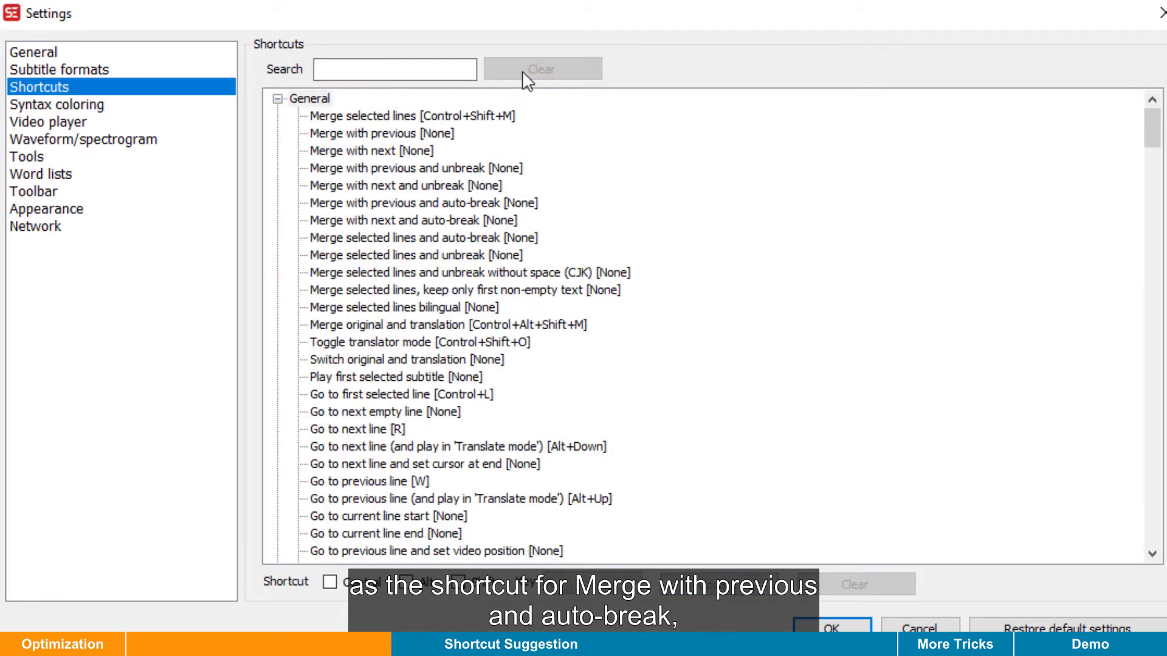
left_click(471, 203)
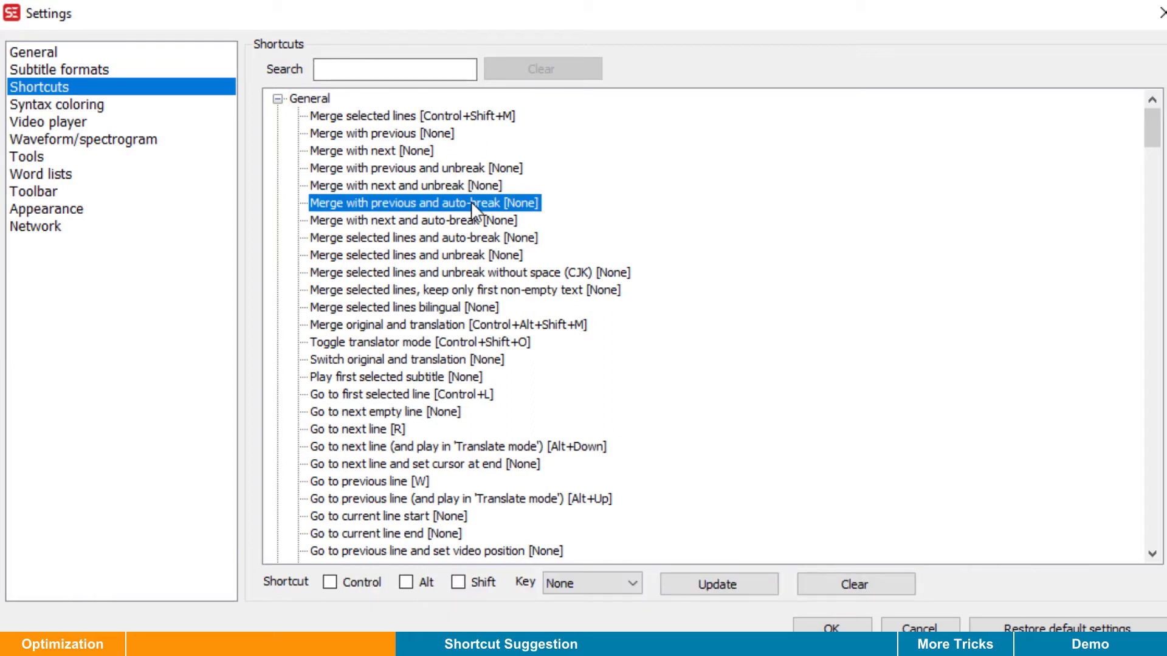
left_click(593, 580)
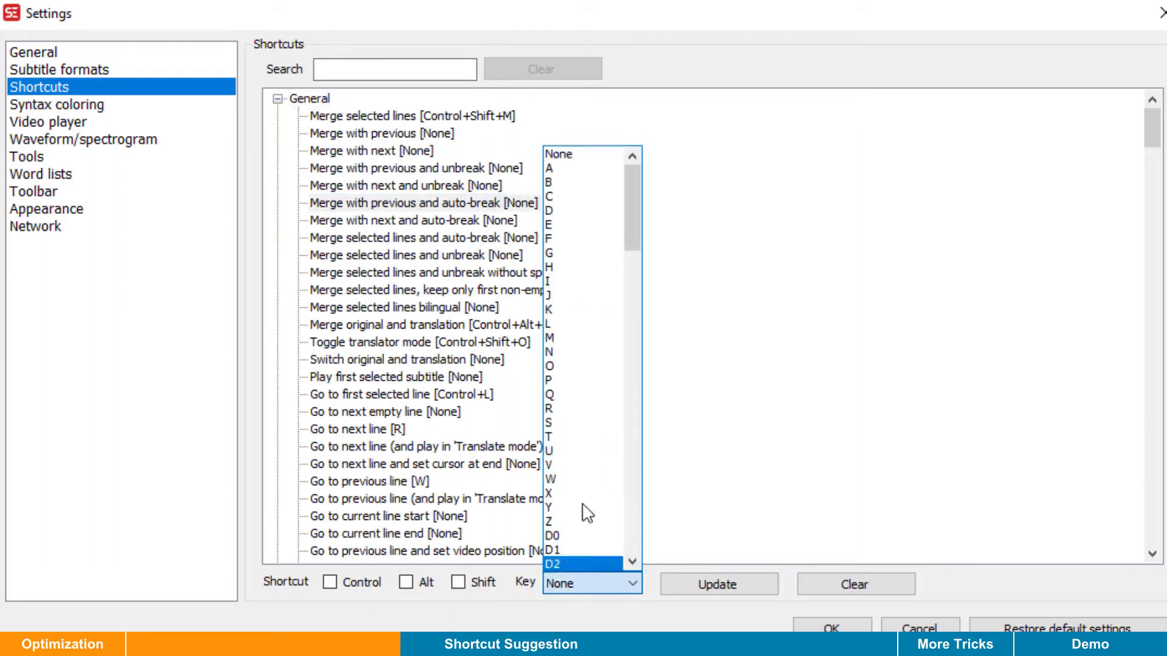
left_click(565, 224)
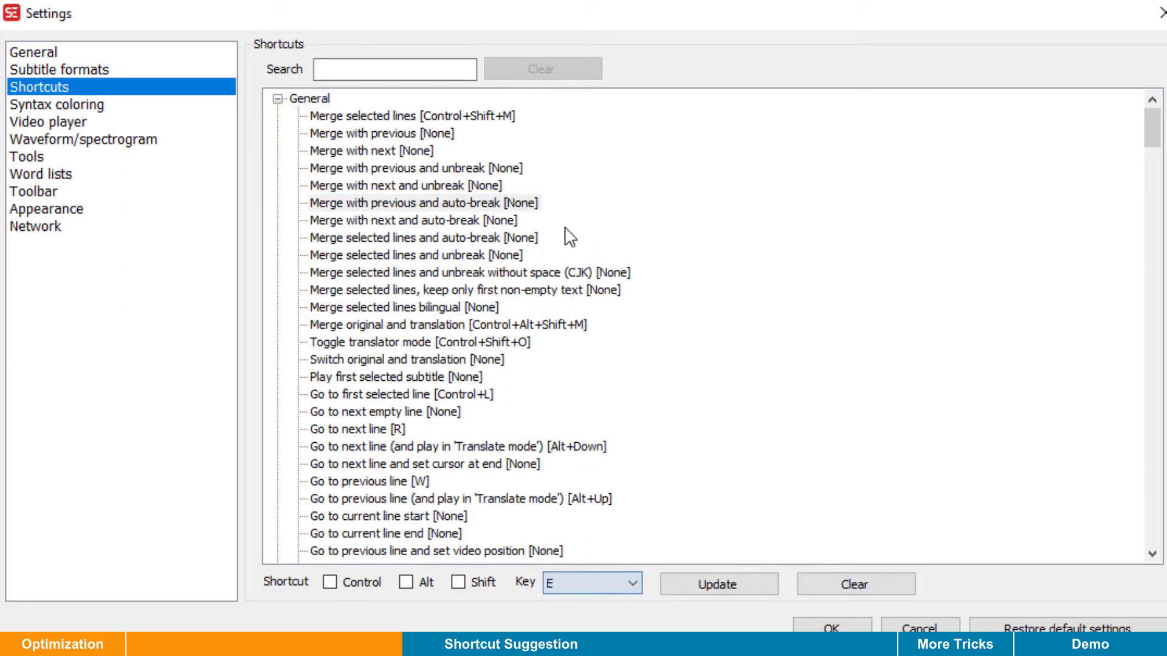
left_click(676, 584)
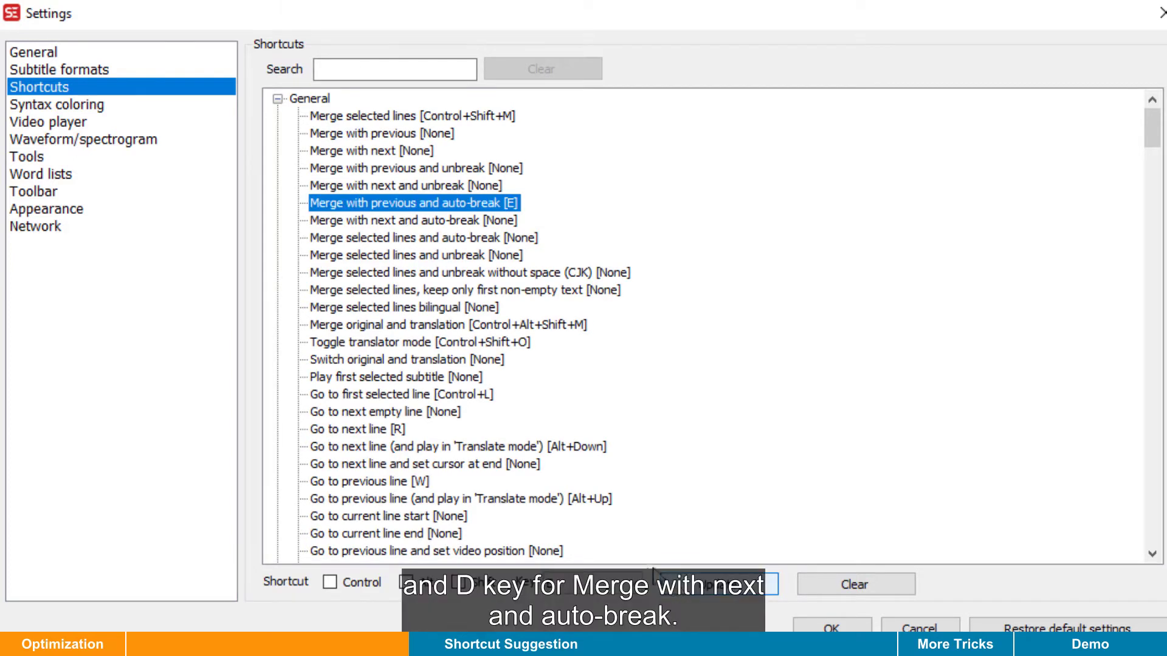
left_click(483, 220)
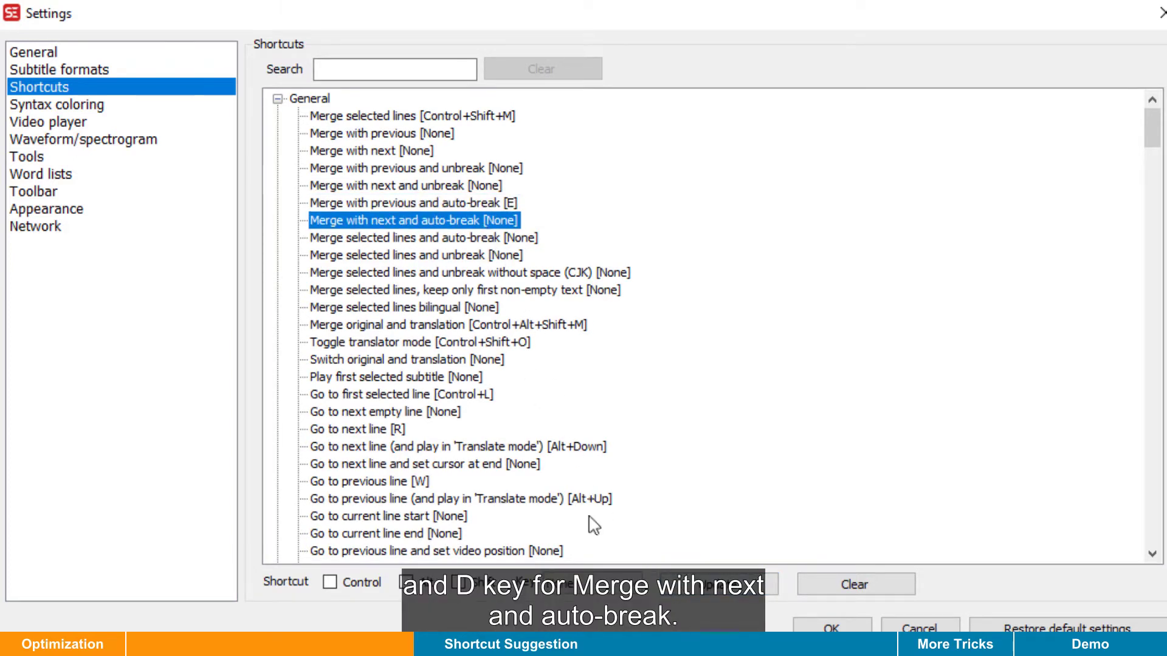
left_click(595, 584)
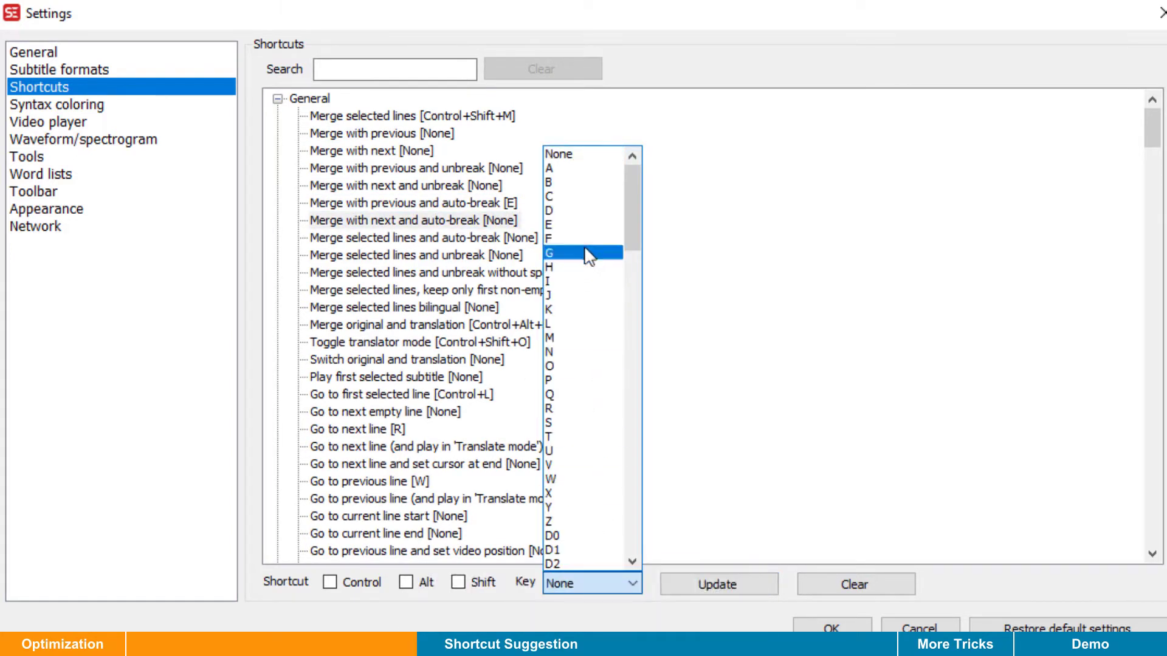
left_click(585, 211)
left_click(676, 587)
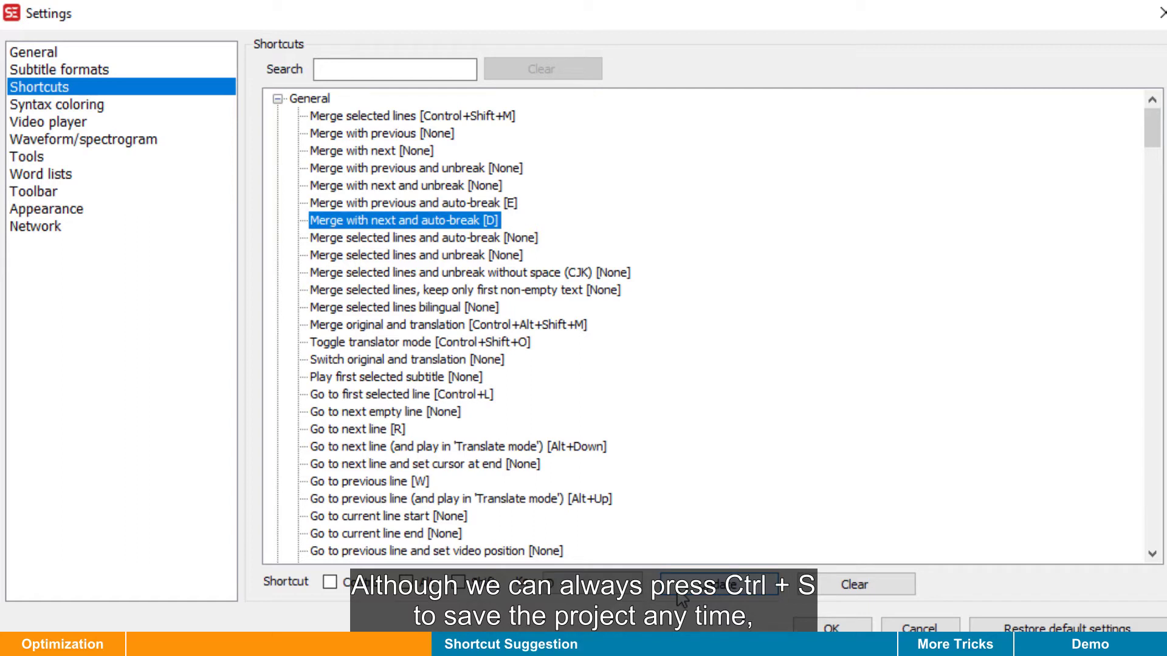
Step: Search 'save' and assign Q to the Save all command
left_click(391, 67)
type("save")
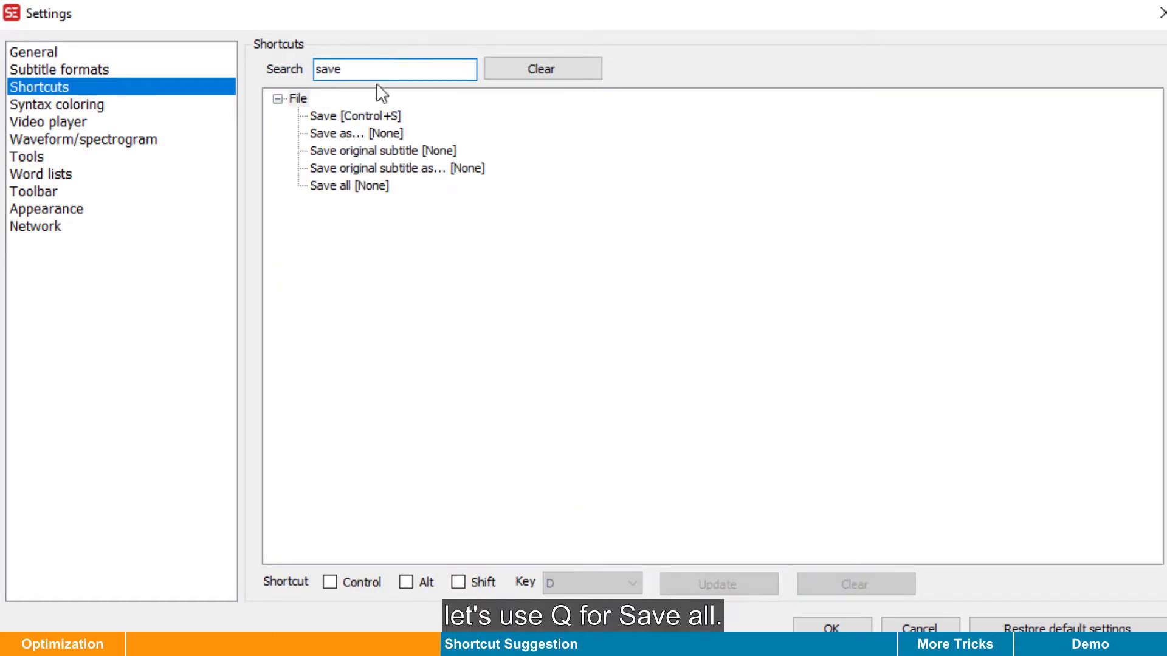
left_click(375, 182)
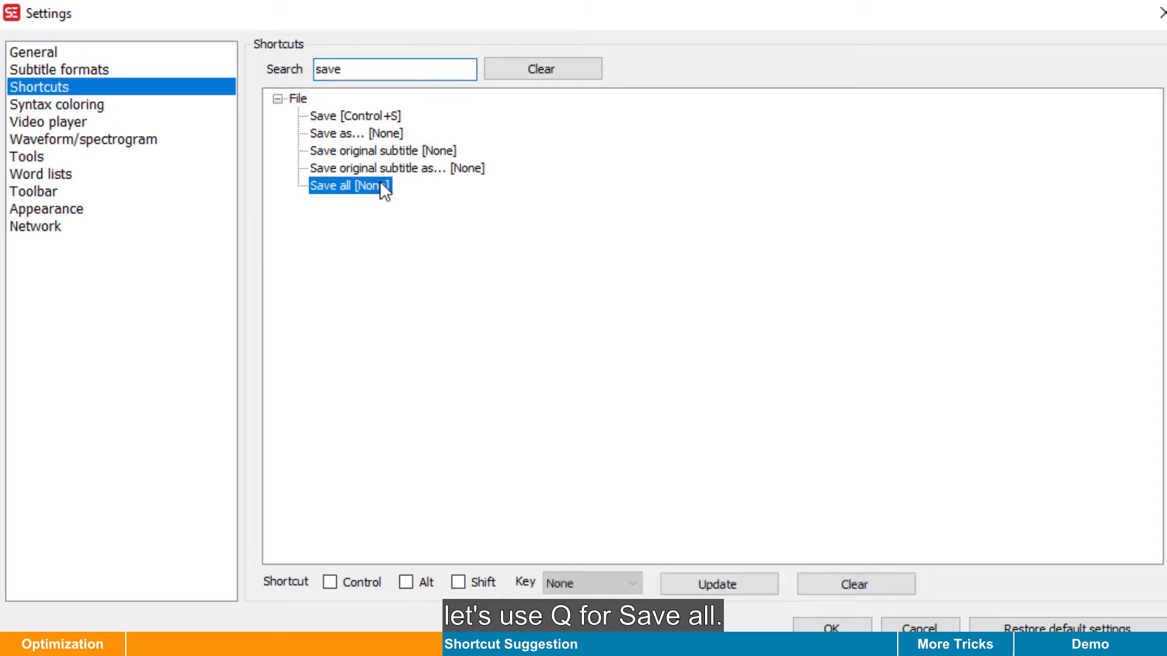
left_click(623, 585)
left_click(577, 395)
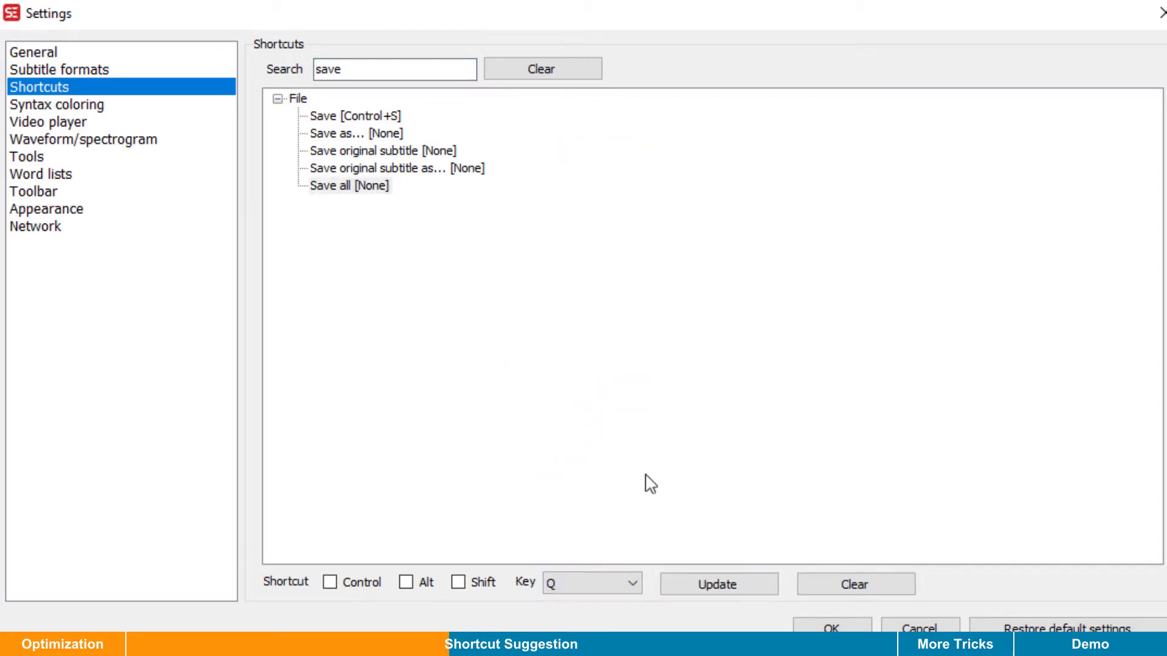
left_click(685, 585)
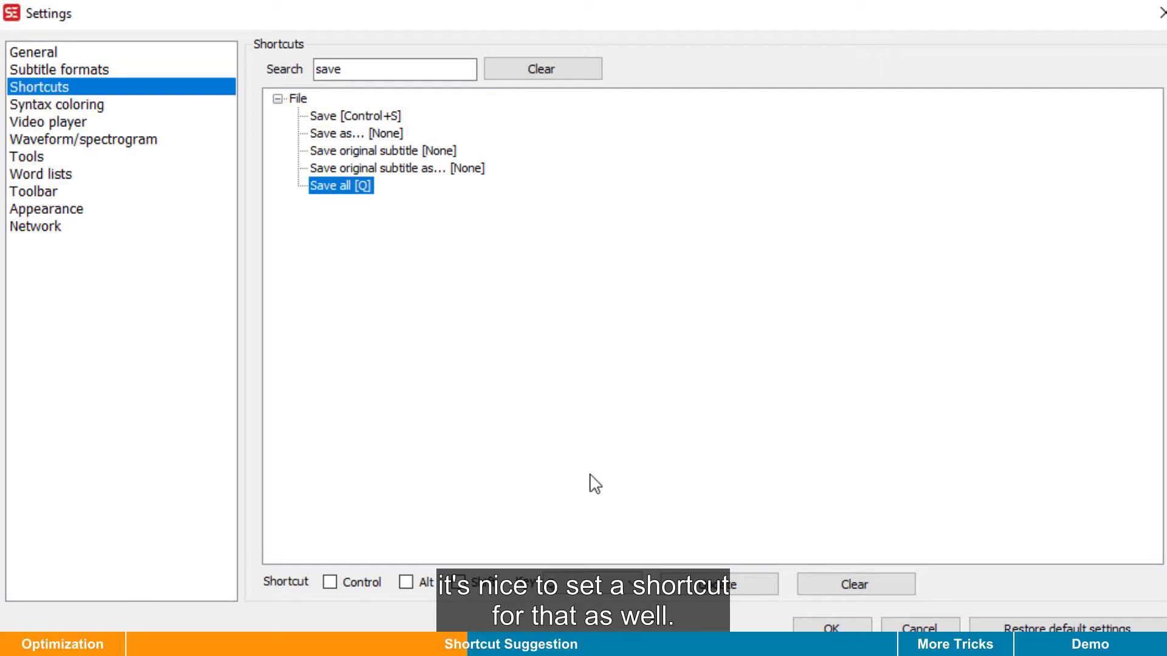
Step: Search 'impor' and assign Control+Shift+Q to Import -> Plain text
left_click(516, 68)
type("impor")
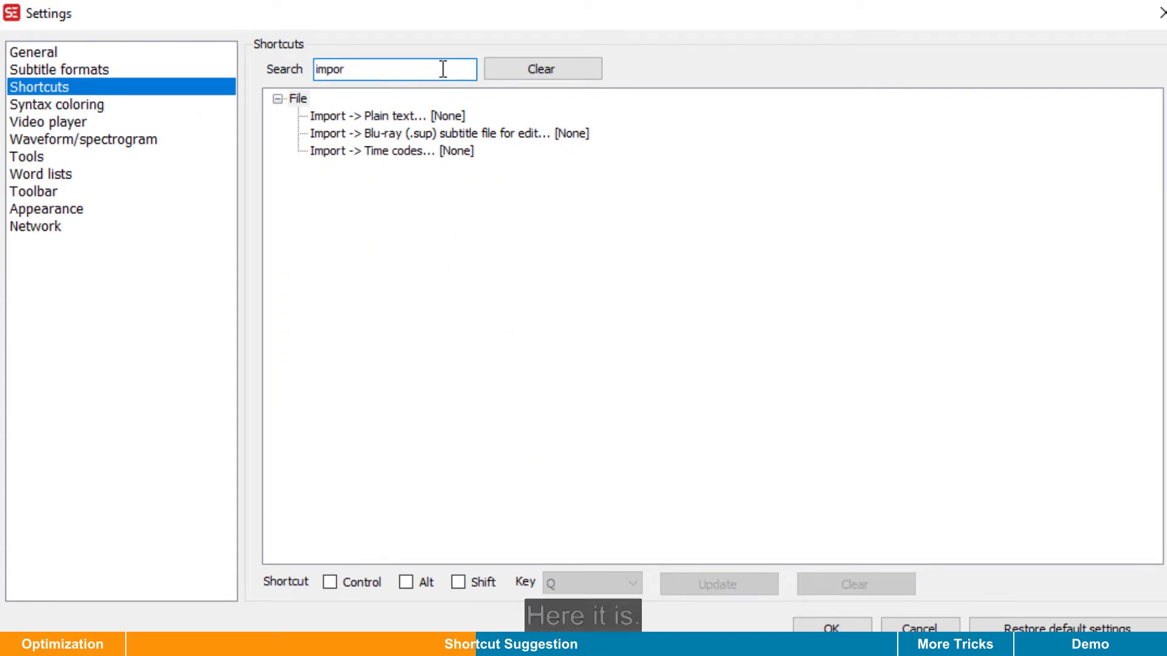
left_click(435, 116)
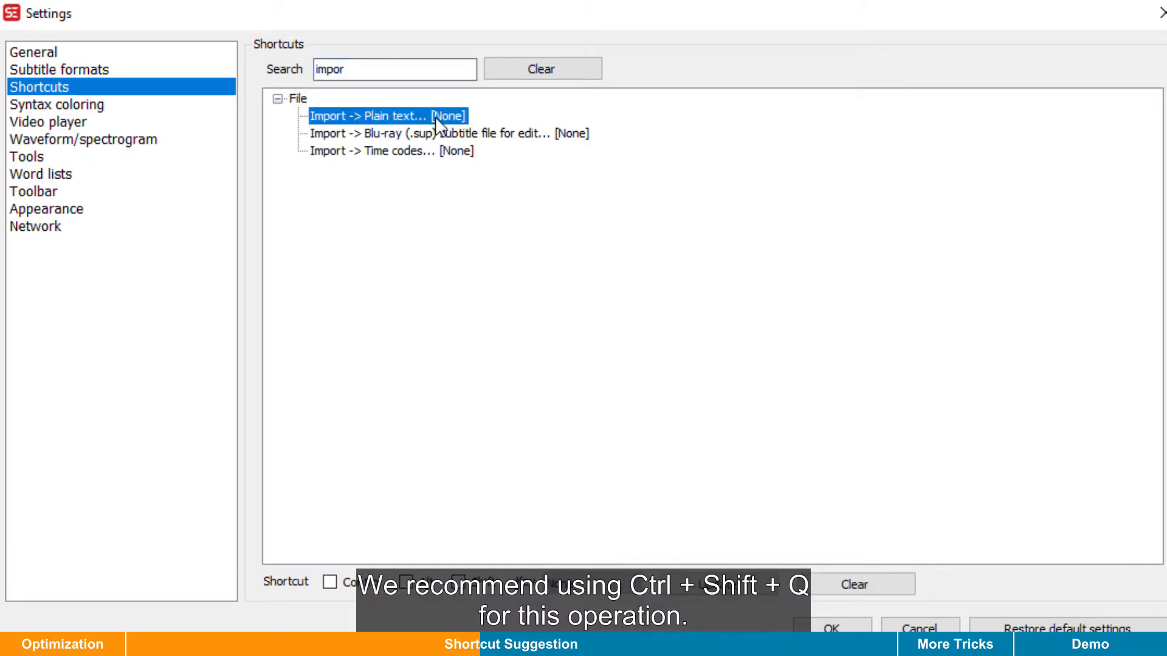
left_click(329, 582)
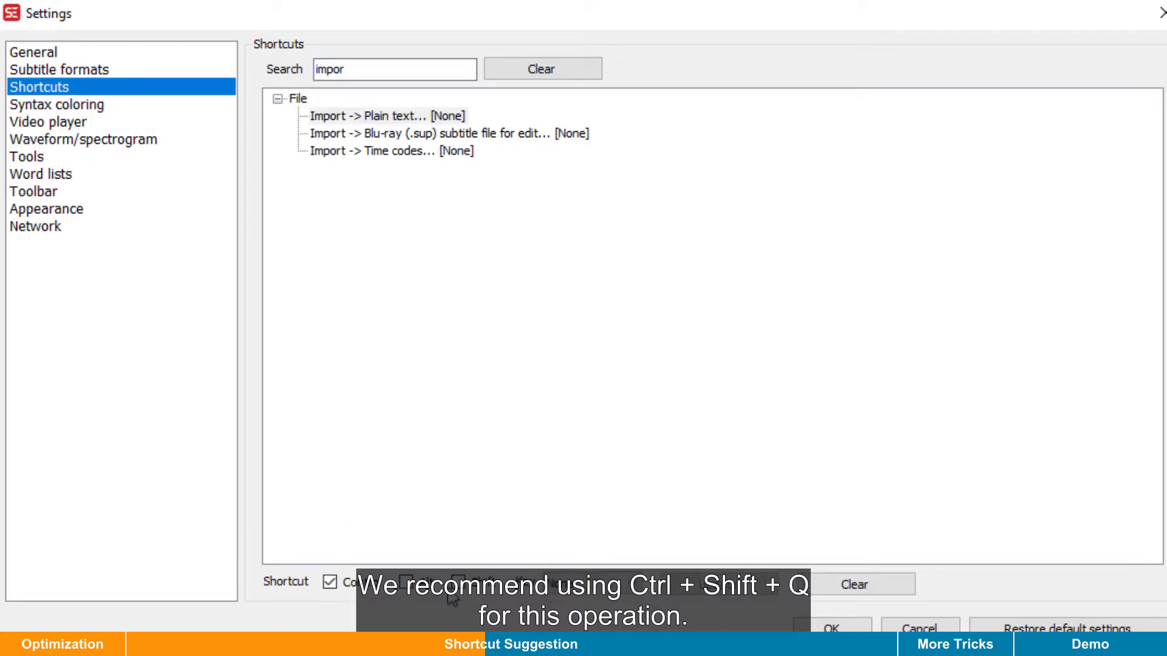
left_click(477, 590)
left_click(593, 584)
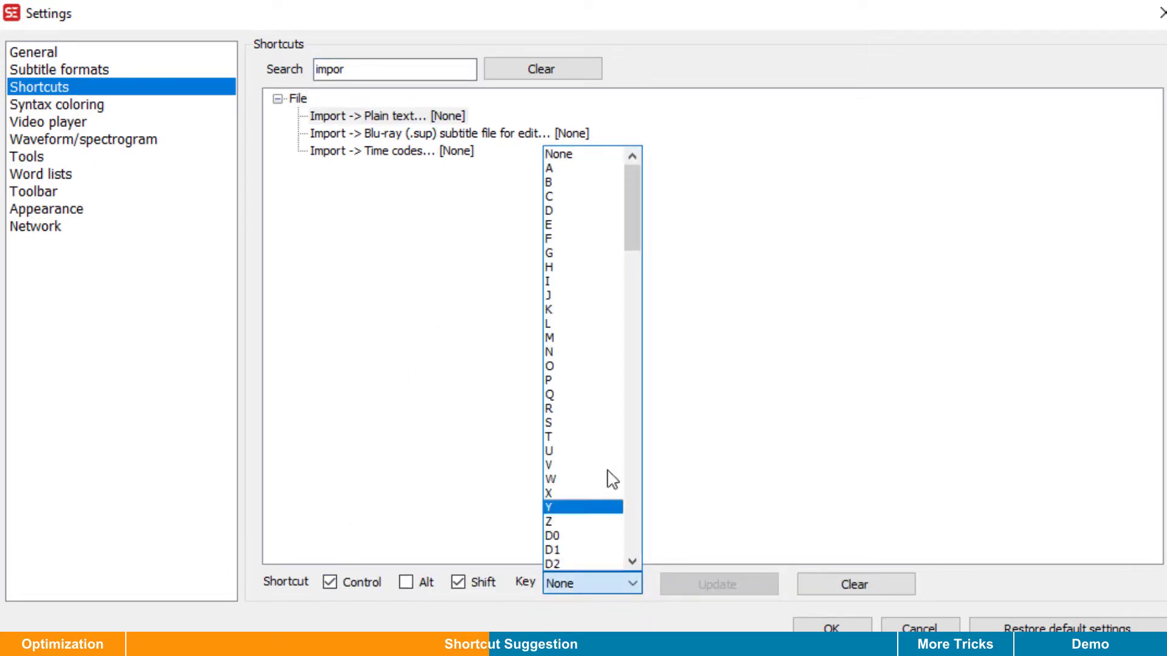
left_click(611, 400)
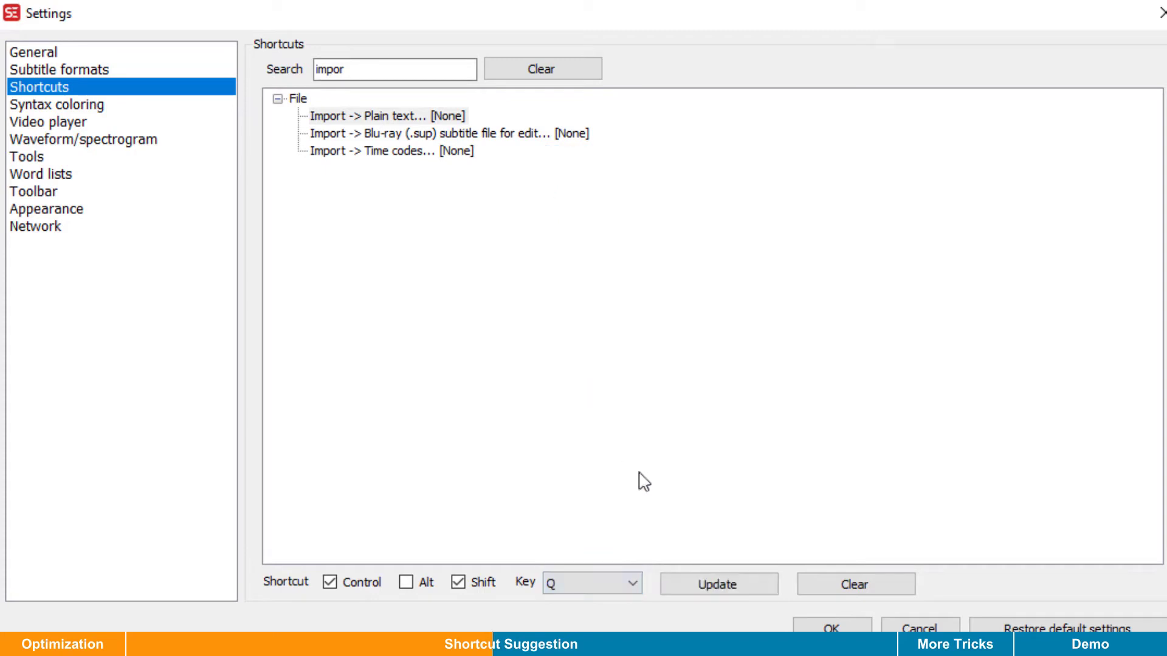
left_click(680, 585)
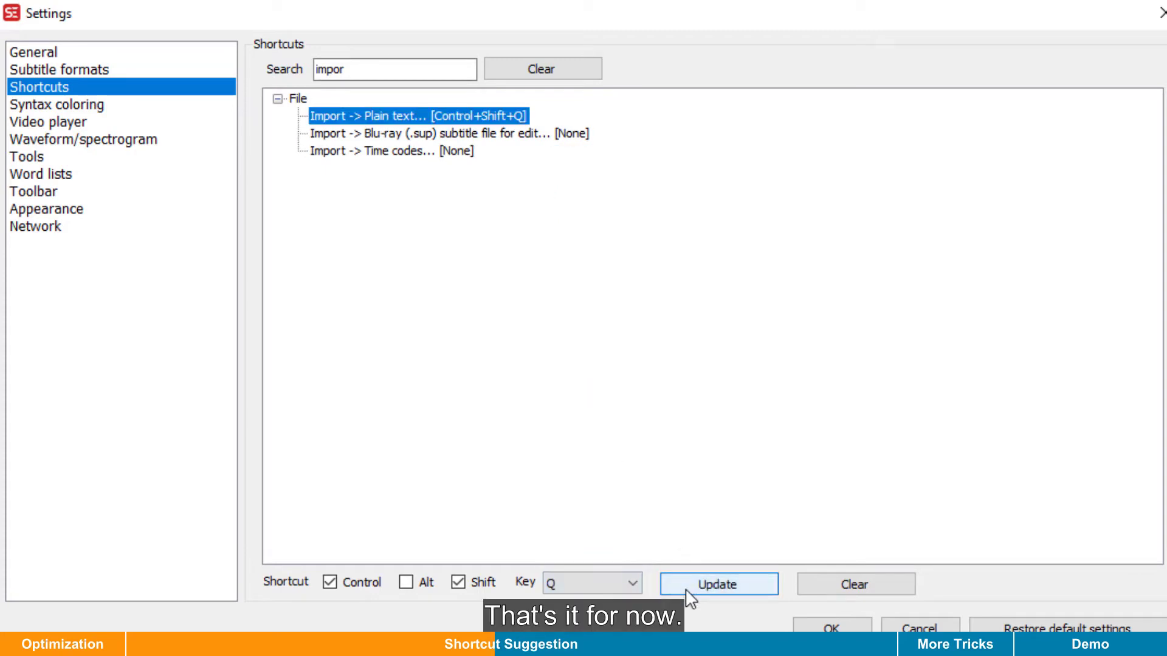
right_click(620, 267)
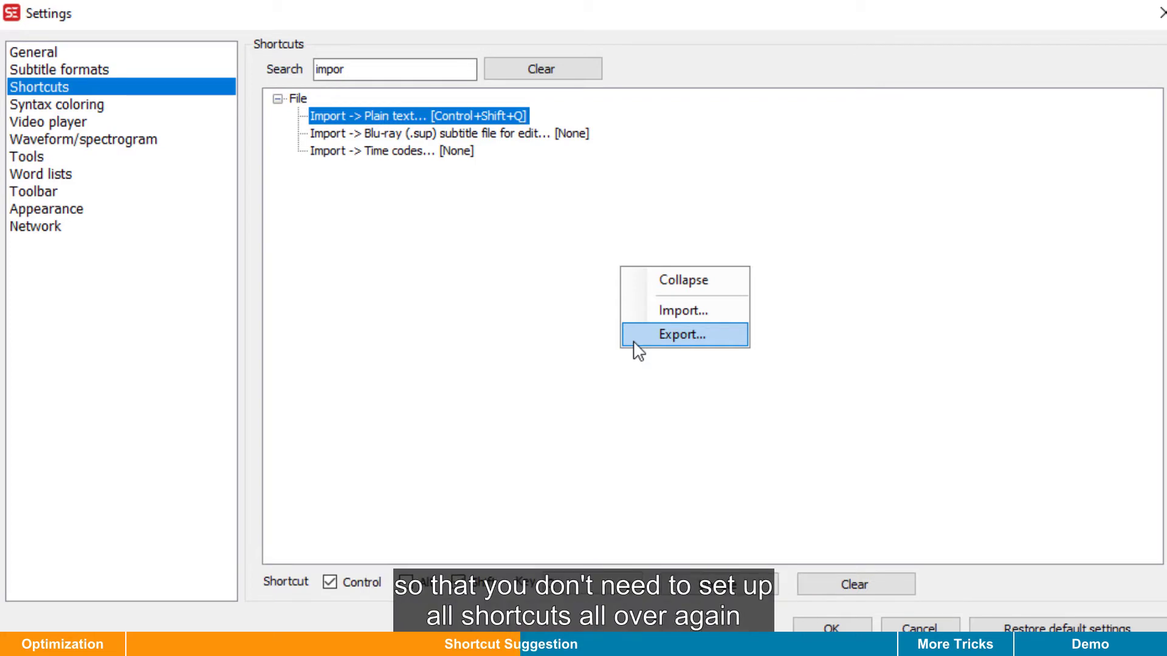
left_click(559, 288)
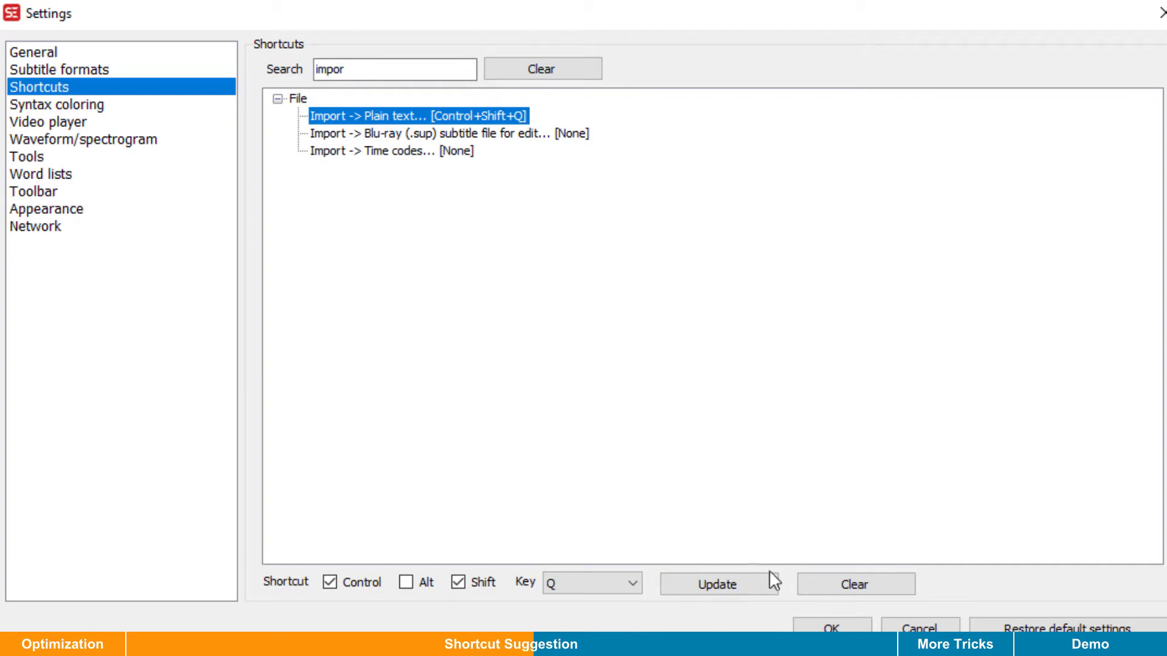
left_click(831, 626)
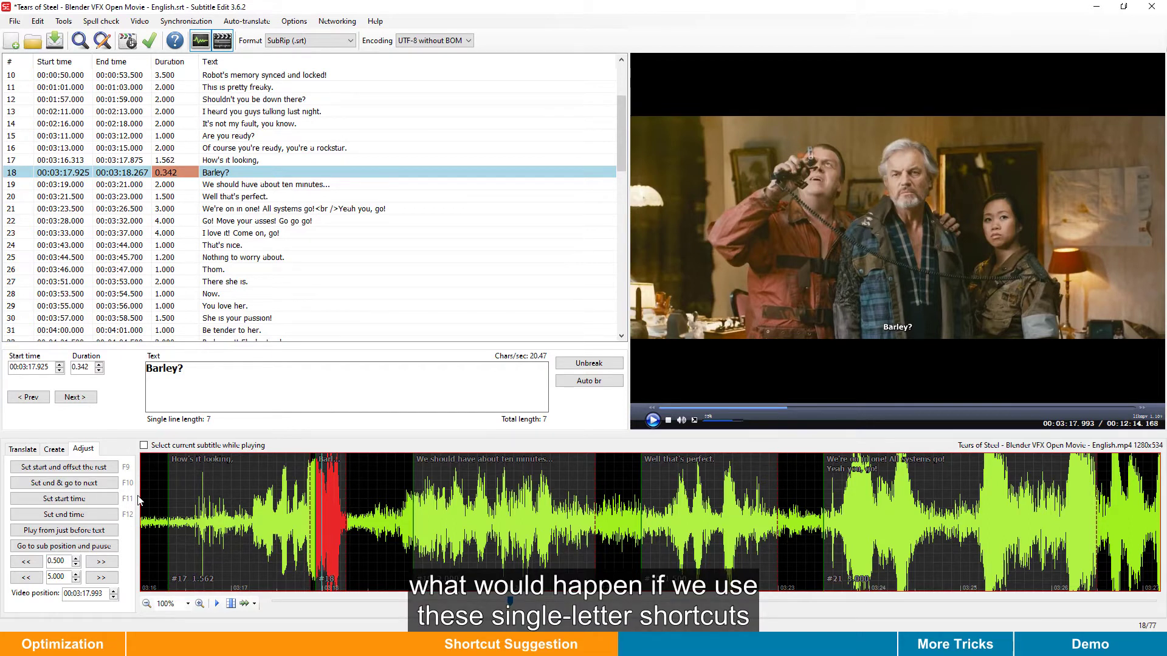
left_click(229, 370)
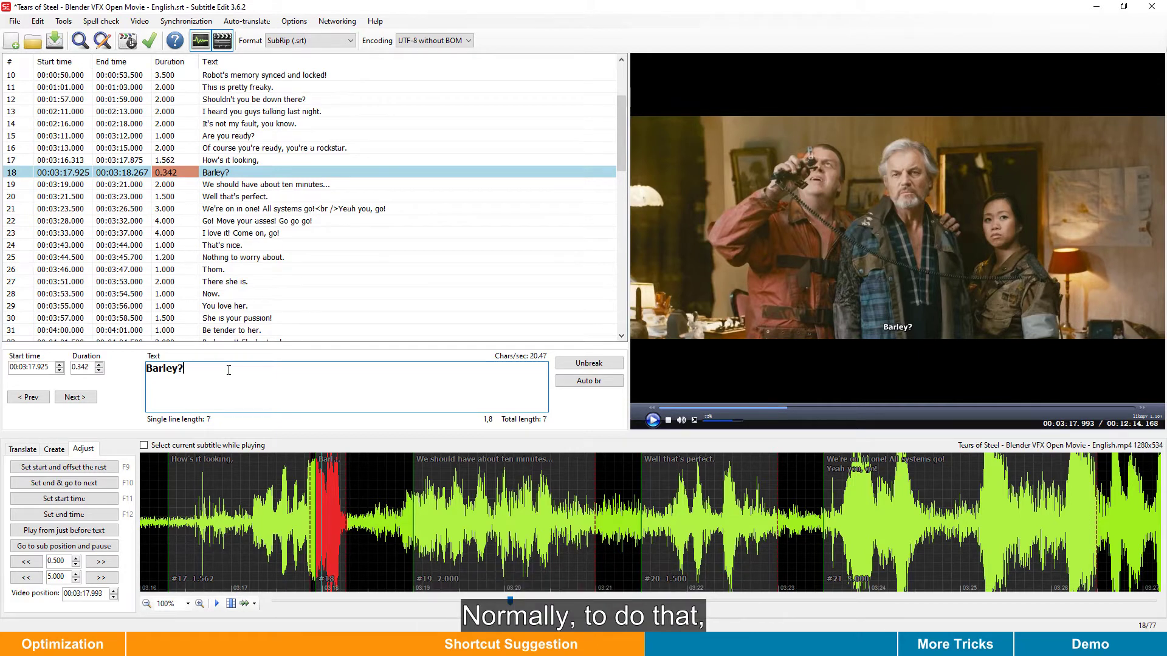
left_click(268, 186)
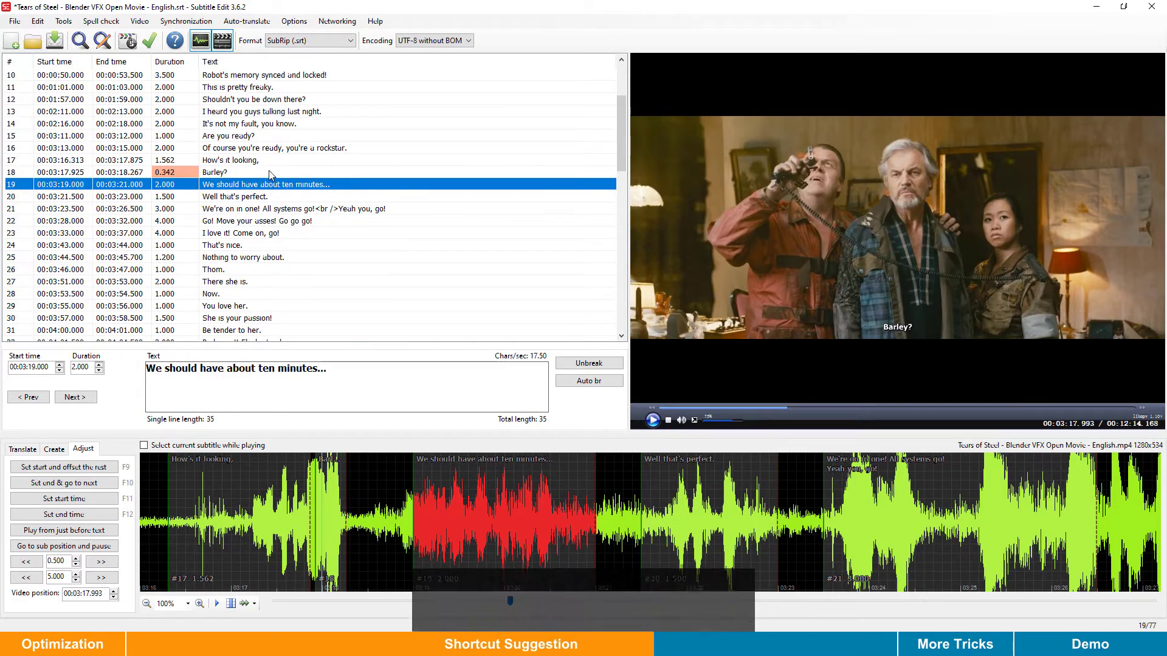
Step: Return to subtitle 18 'Barley?', then toggle both Waveform/spectrogram focus-on-mouse-enter options on and back off
key("alt+Up")
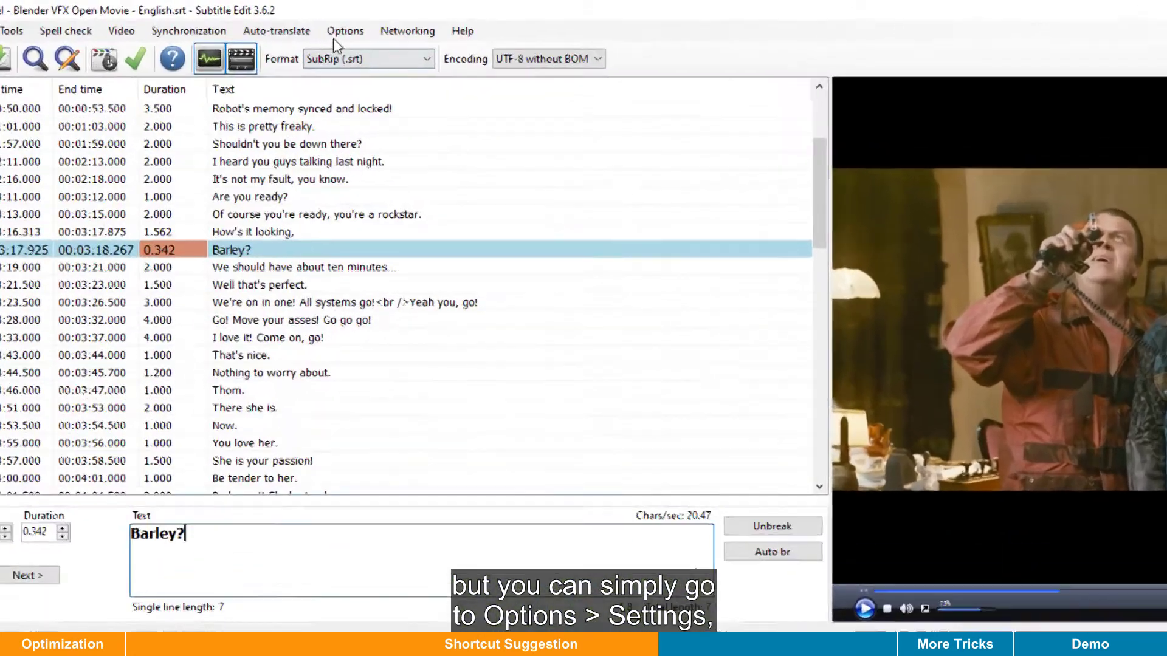
left_click(293, 23)
left_click(299, 35)
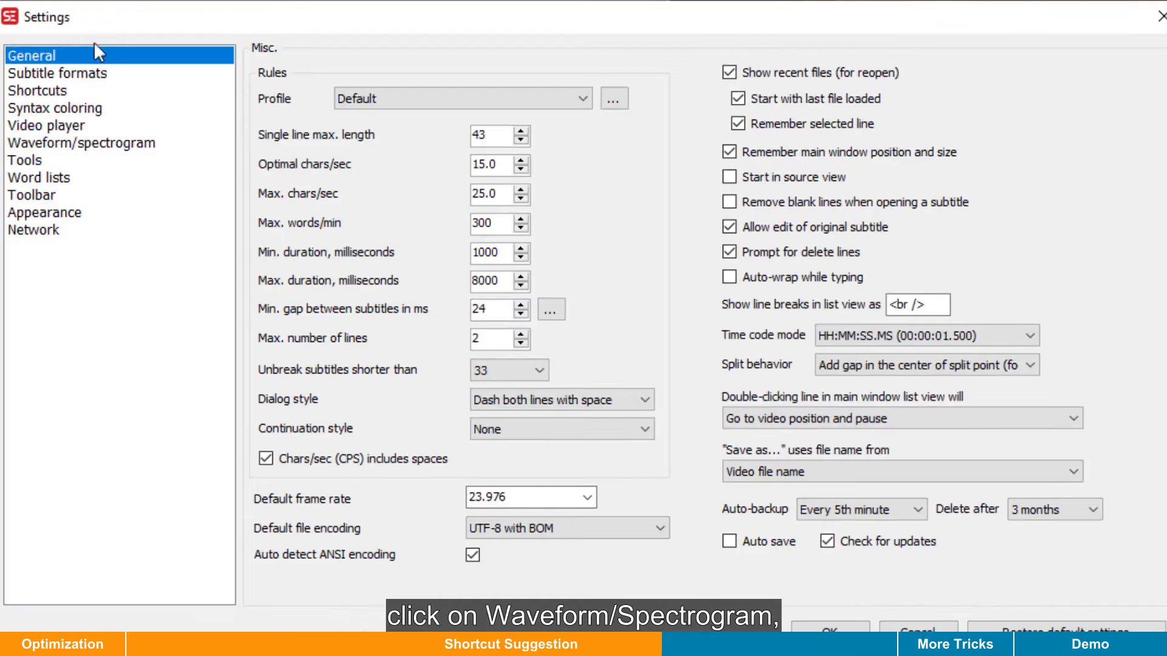
left_click(86, 146)
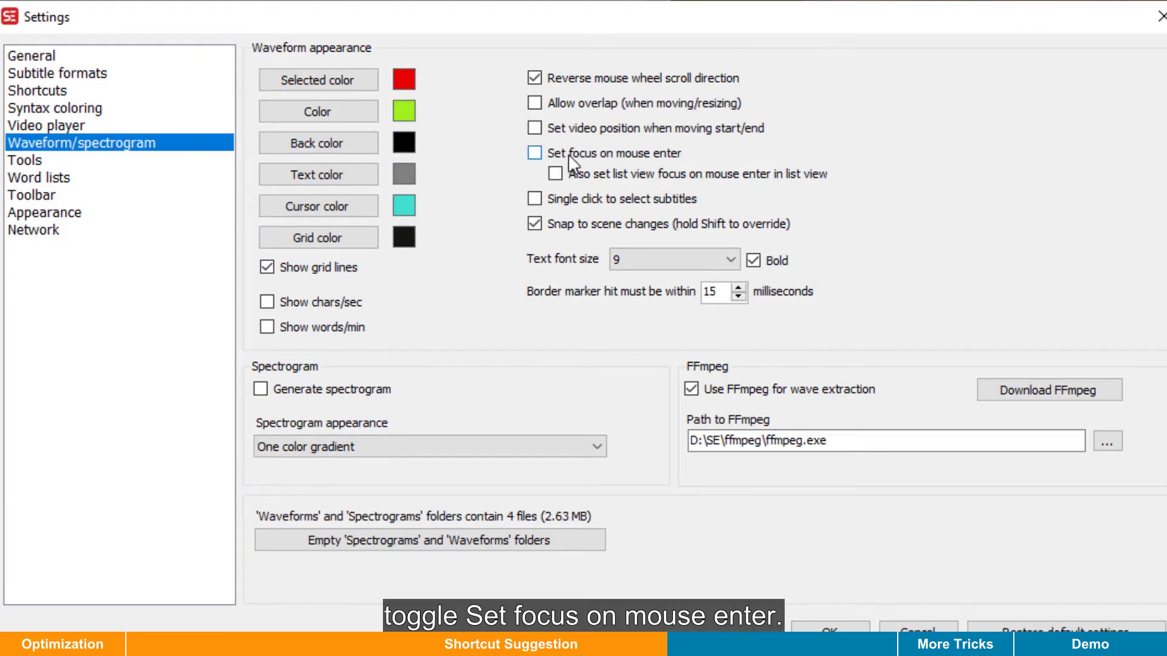
left_click(535, 154)
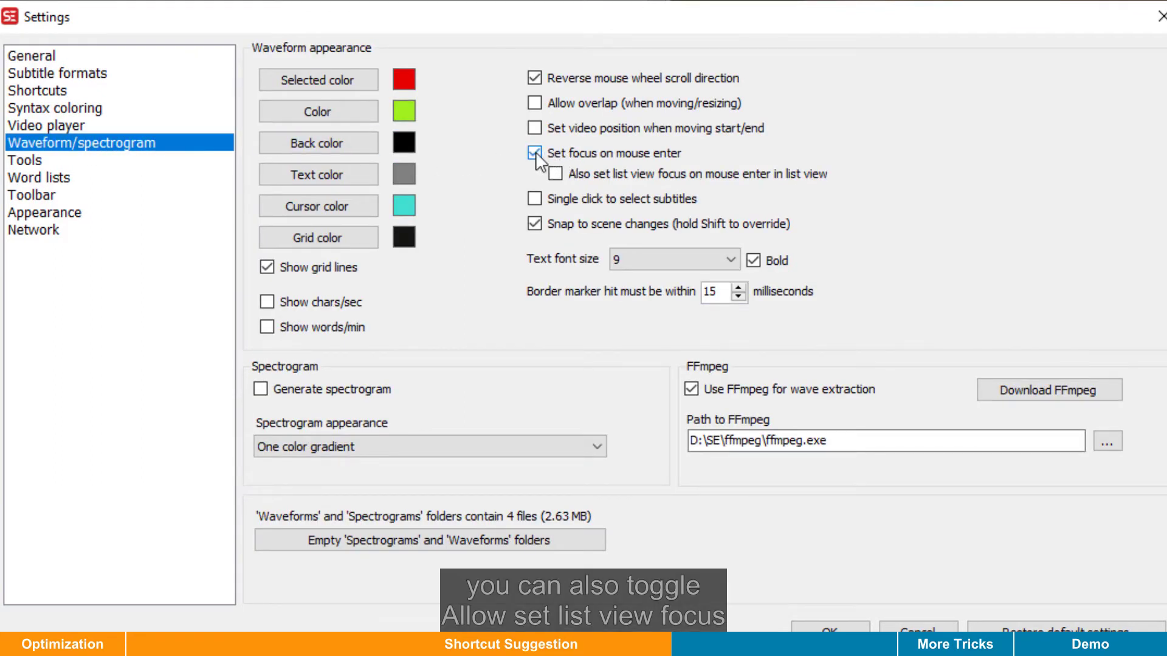
left_click(557, 175)
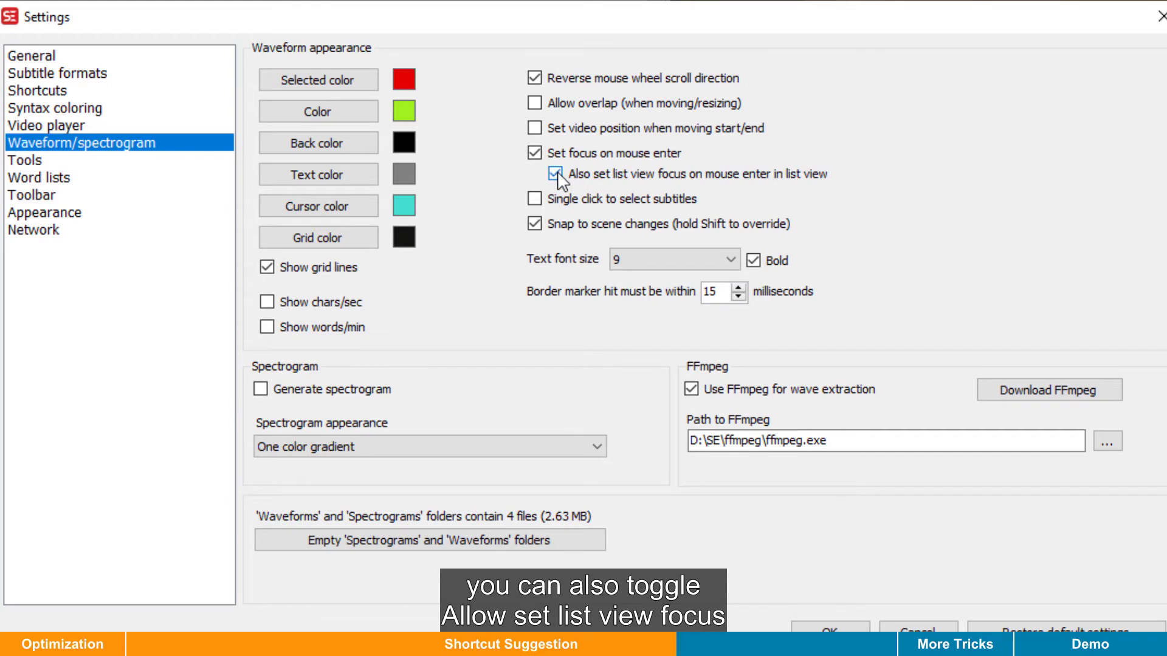
left_click(555, 174)
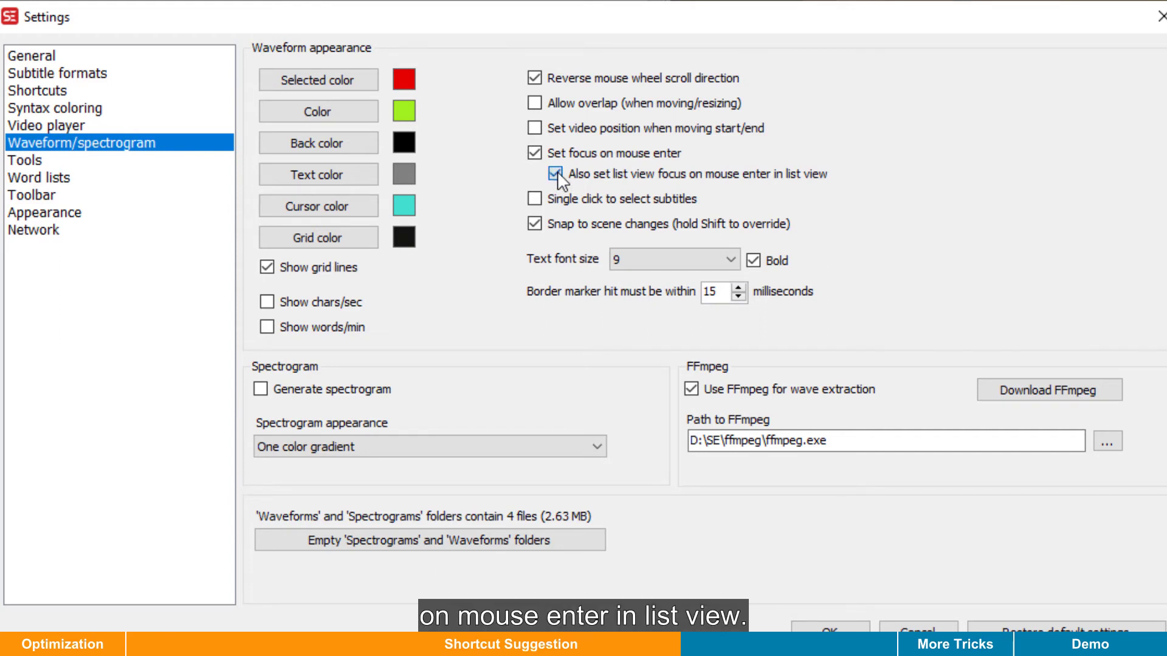
left_click(534, 153)
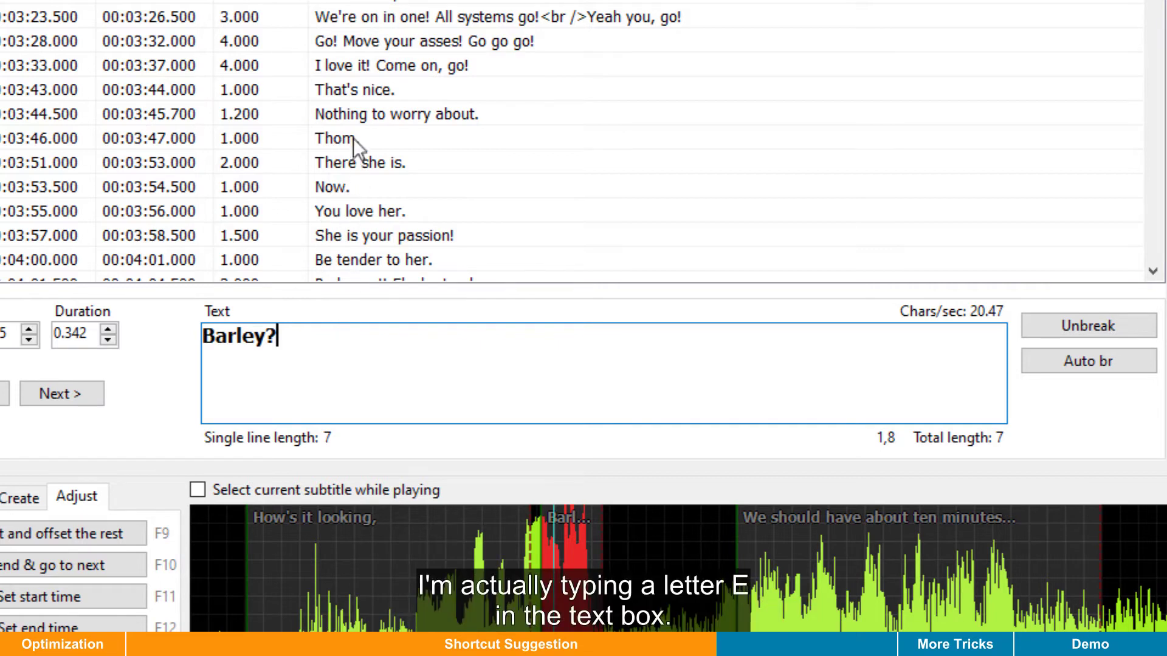
Step: Type 'ee' after Barley? in the text box, then delete the stray letters
type("e")
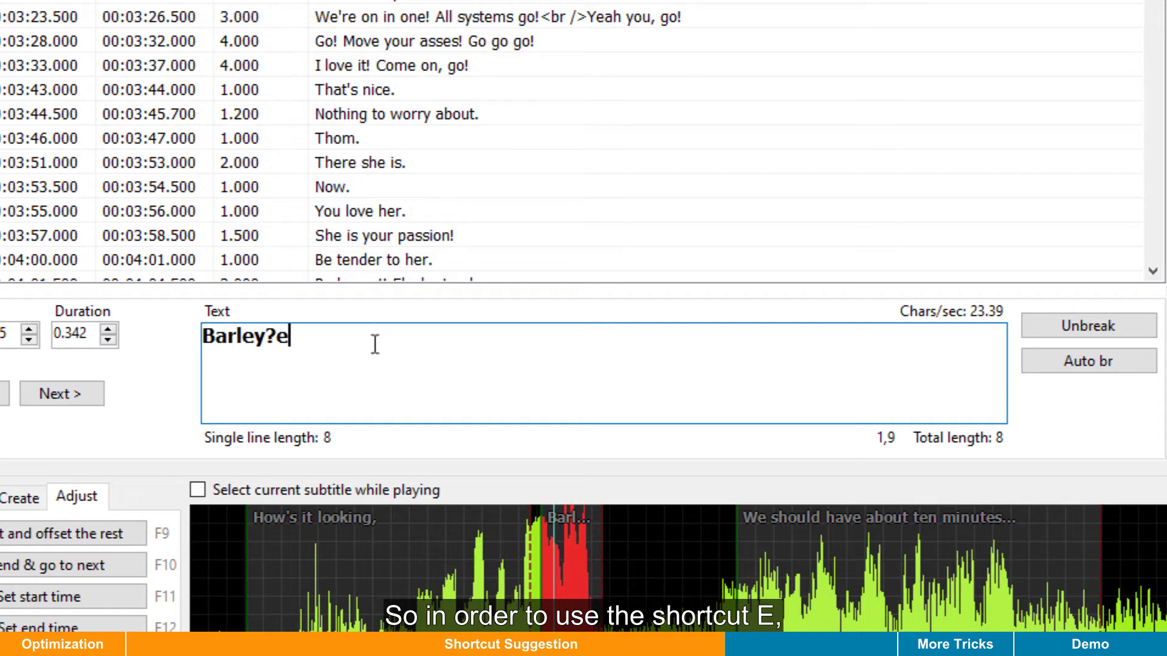
type("e")
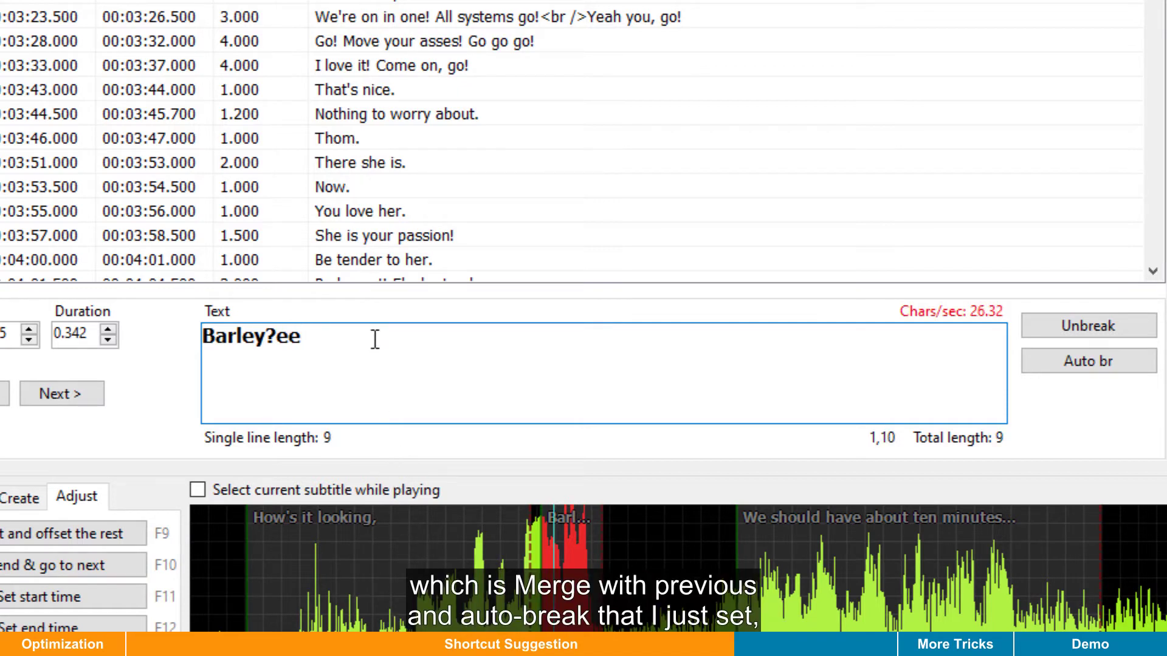
key("BackSpace")
key("BackSpace")
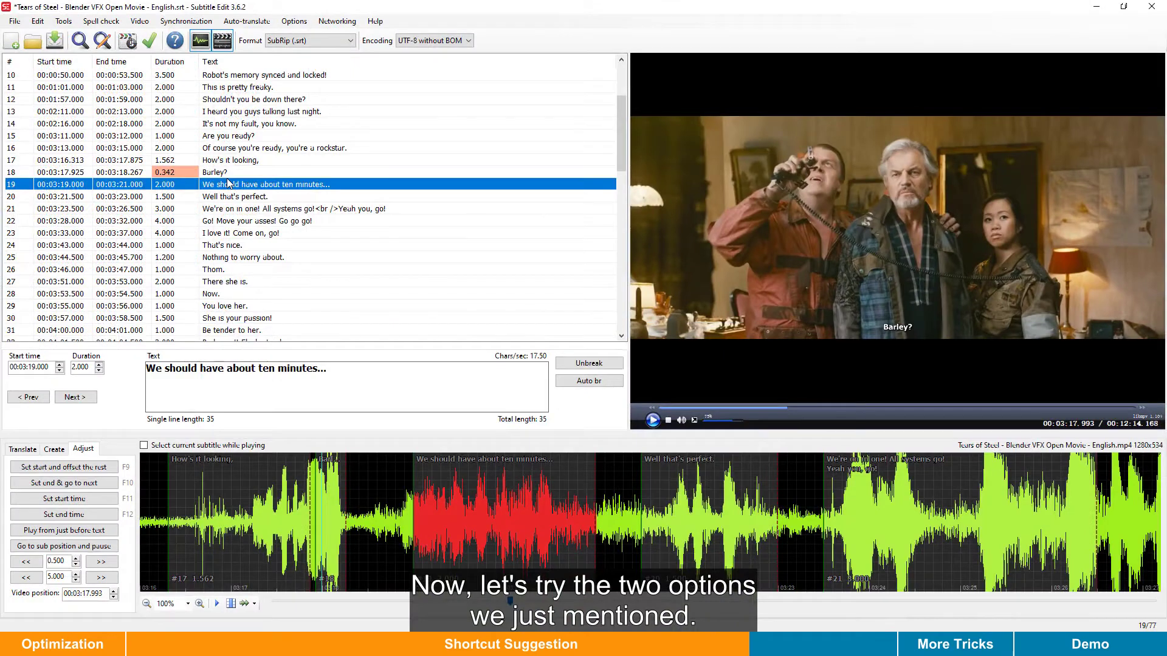
Step: In Waveform/spectrogram settings, enable Set focus on mouse enter and Also set list view focus, then save
key("Up")
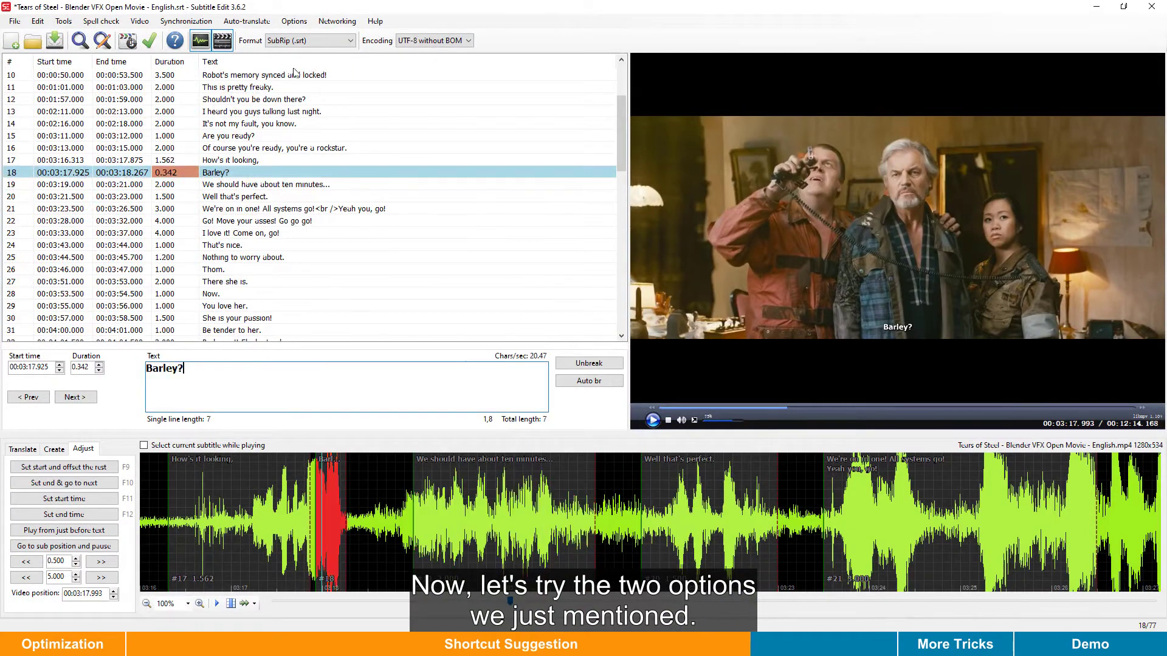
left_click(288, 21)
left_click(294, 32)
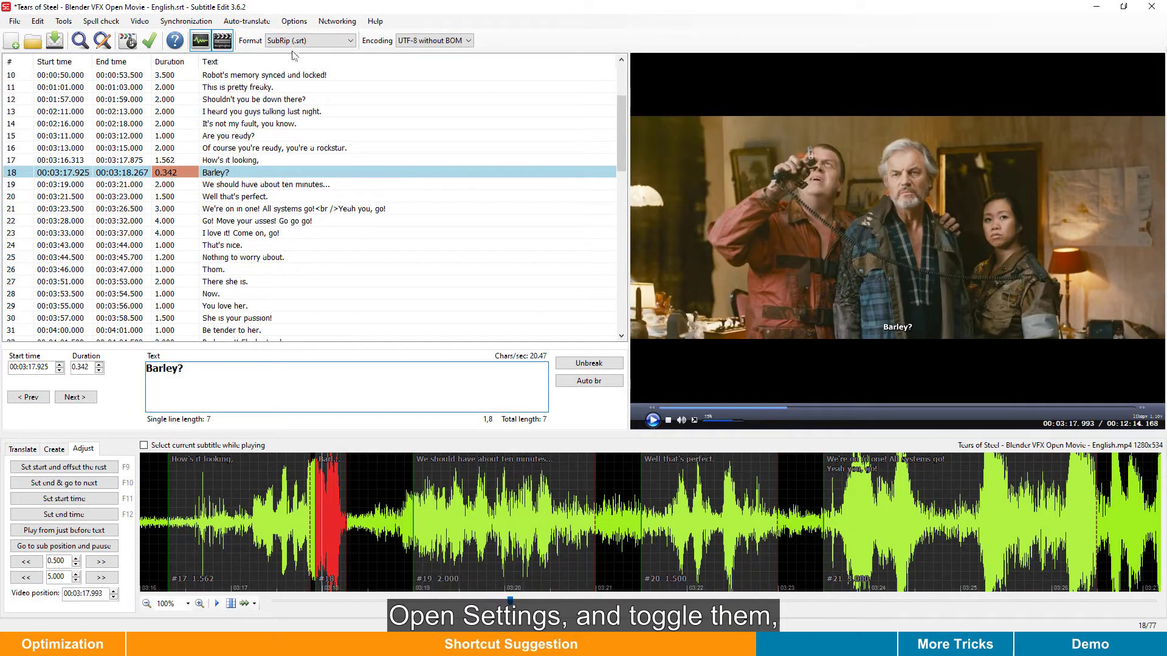
left_click(306, 211)
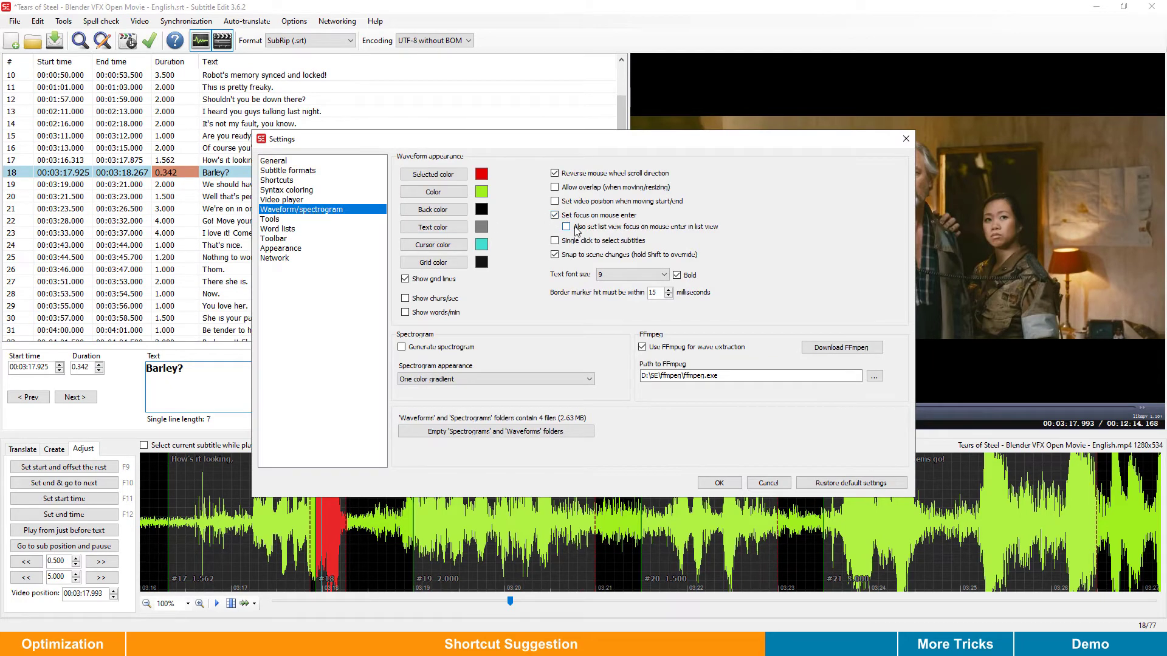
left_click(566, 227)
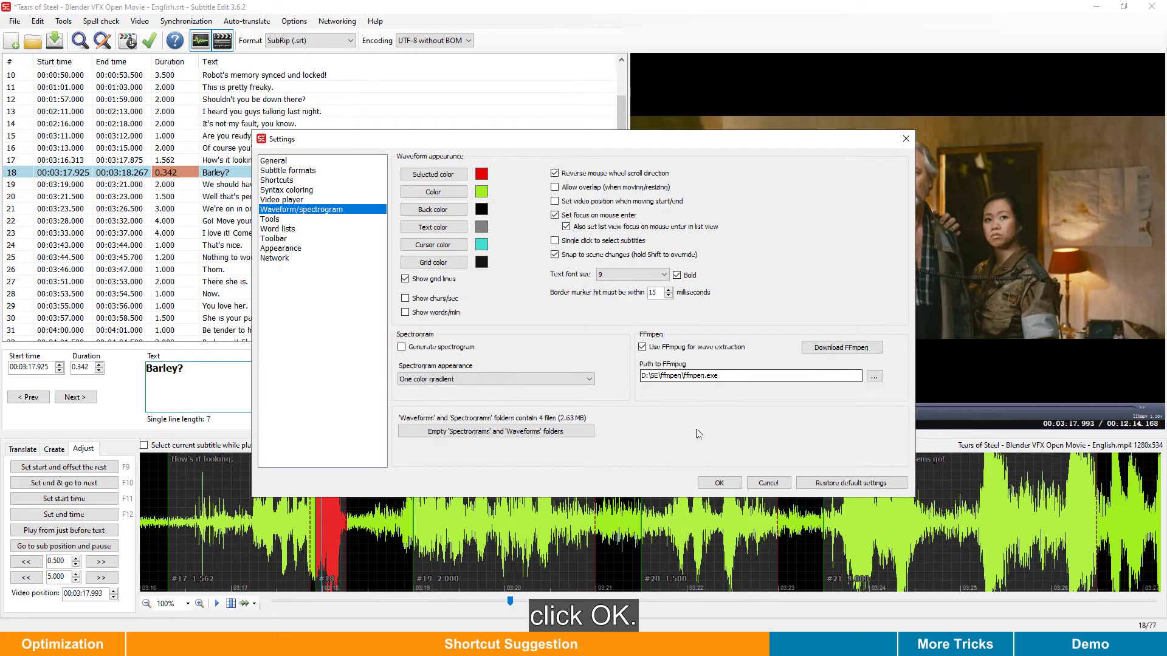
left_click(711, 481)
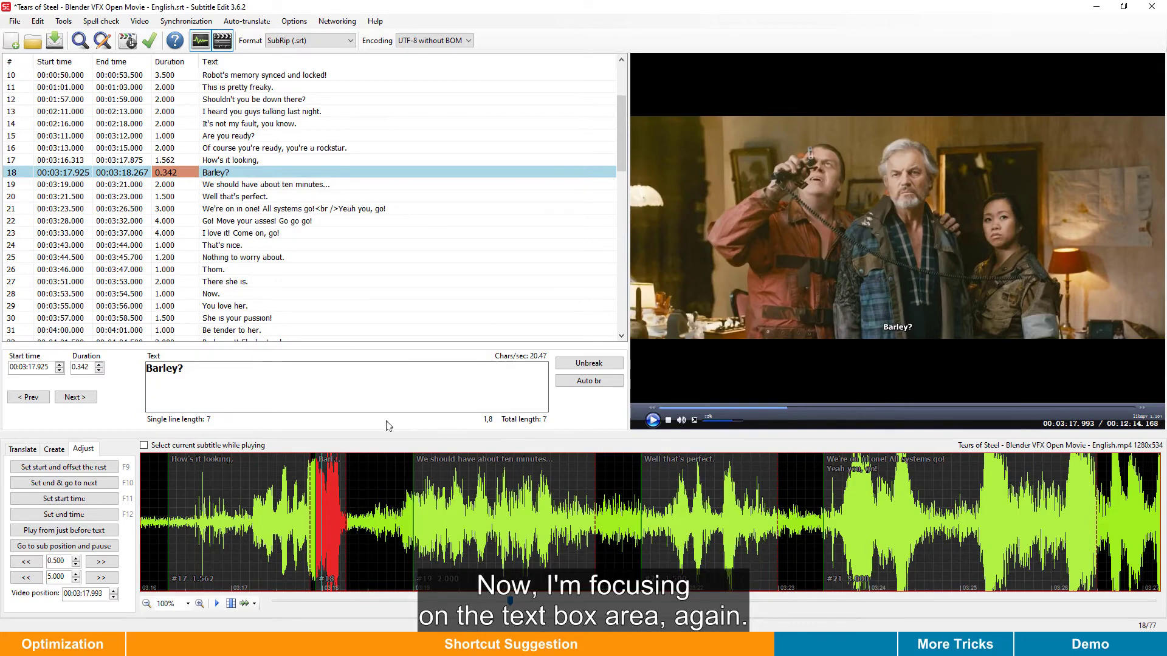
Step: Merge 'Barley?' into line 17 as 'How's it looking, Barley?' and start it at 00:03:16.547
mouse_move(223, 375)
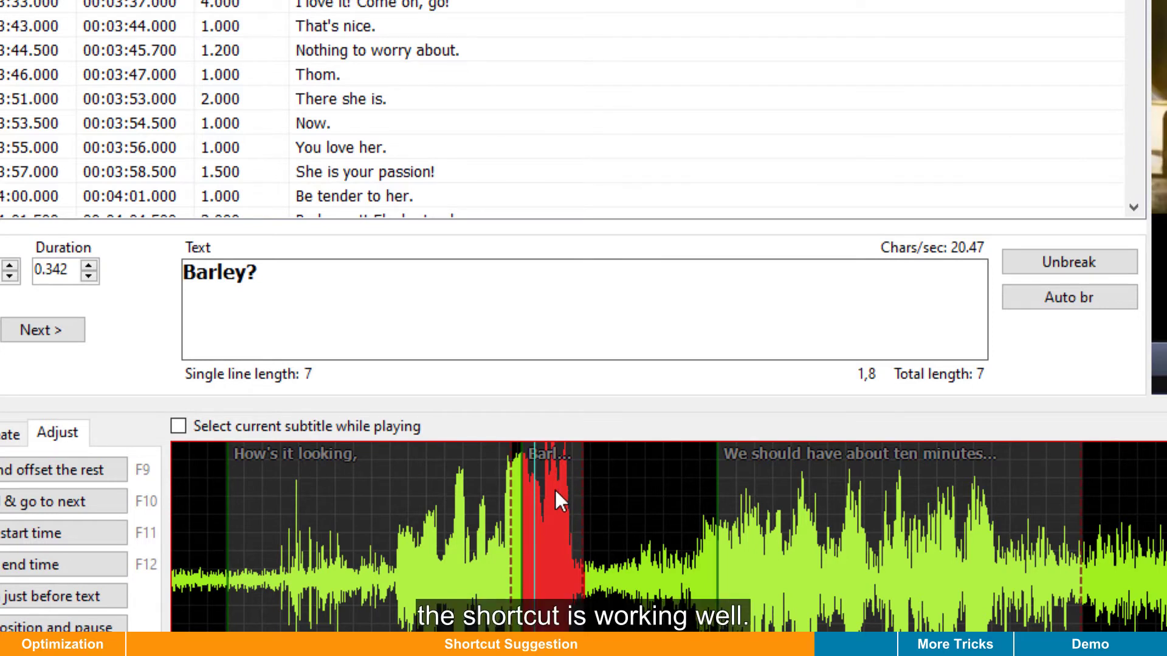
key("ctrl+m")
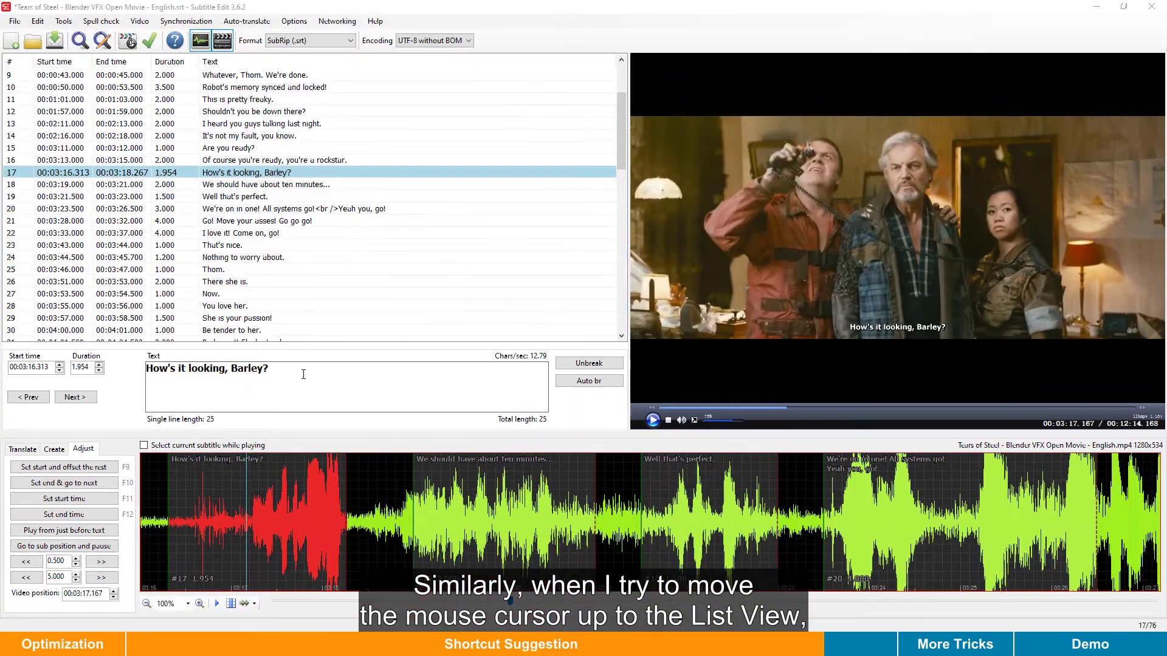
mouse_move(292, 177)
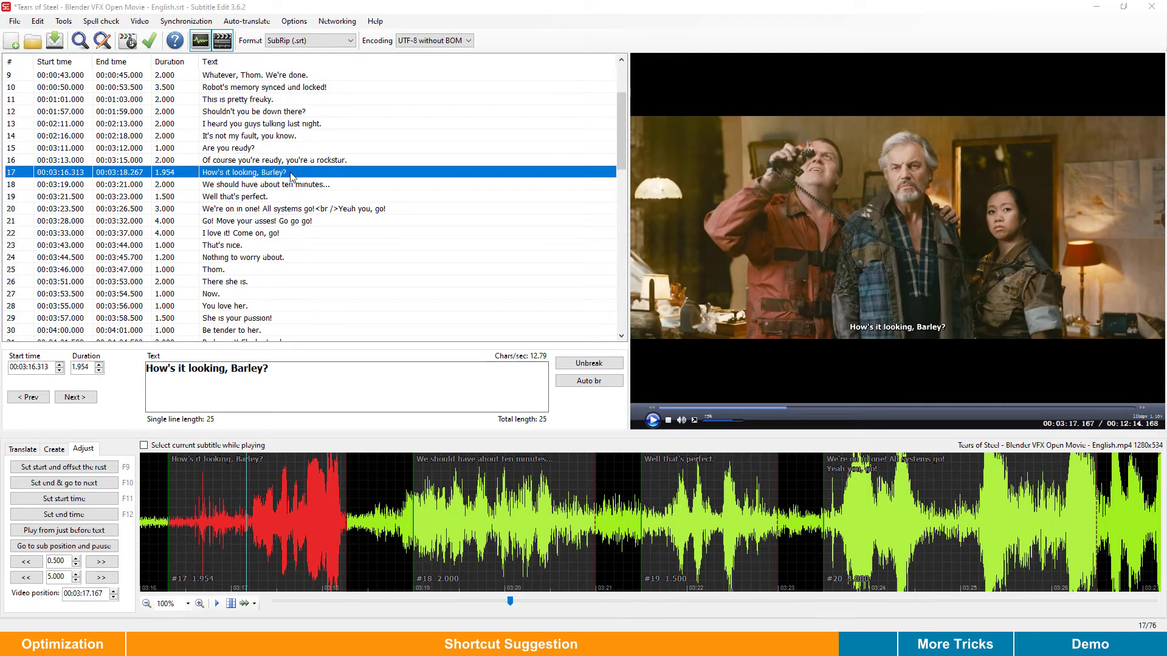
mouse_move(185, 496)
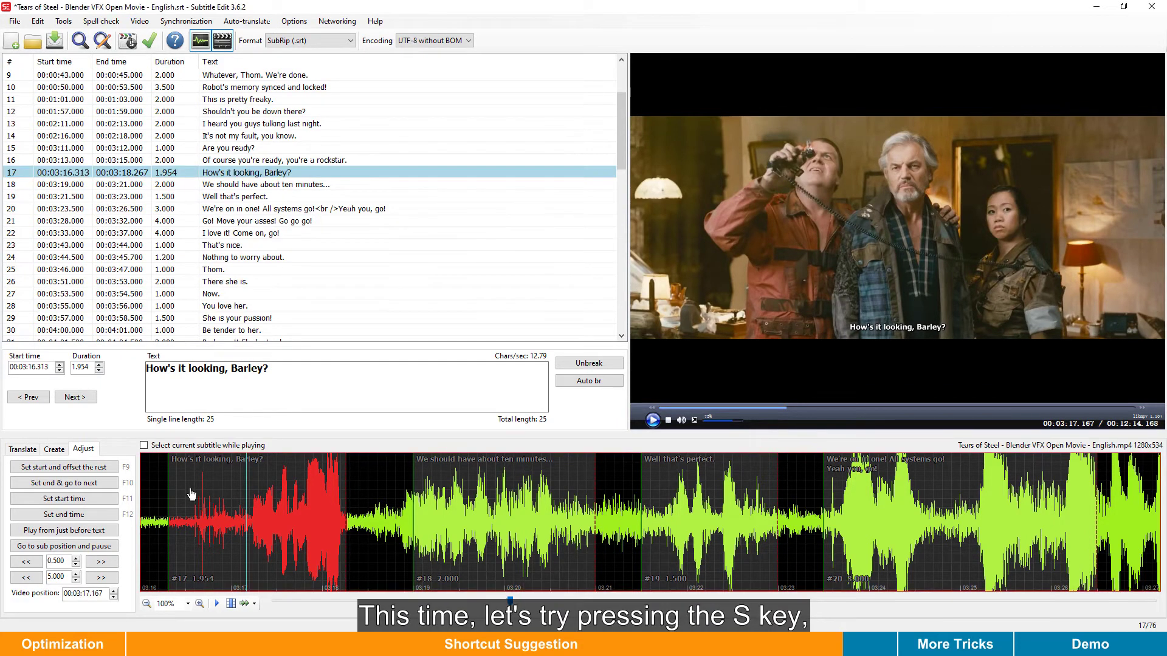
key("s")
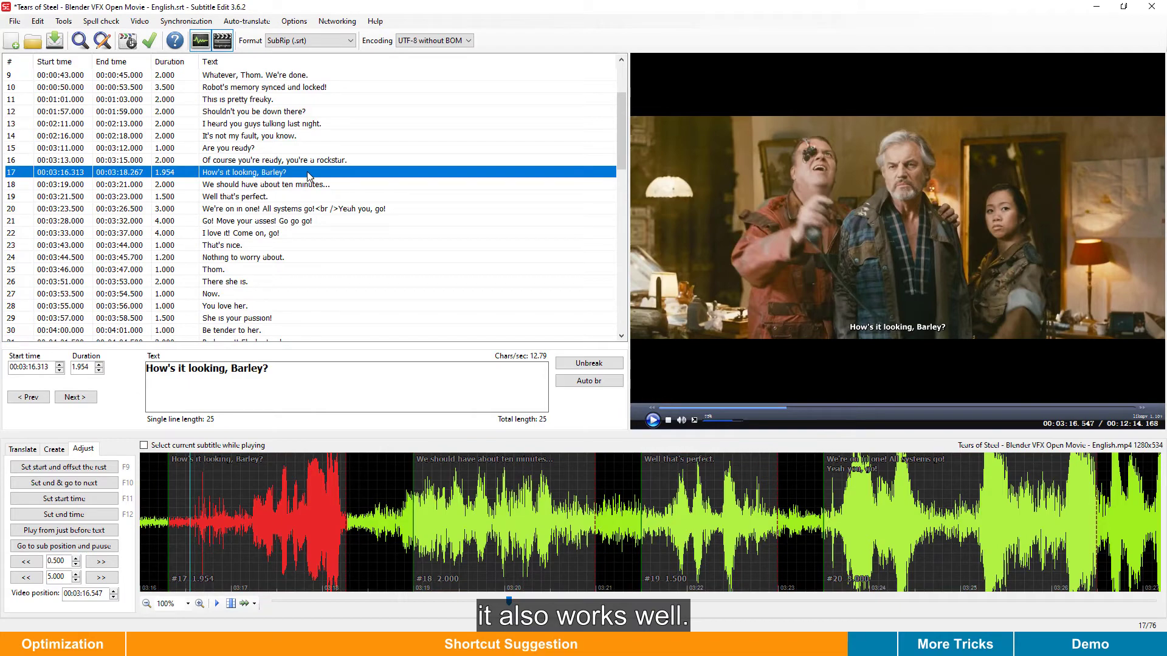
key("F11")
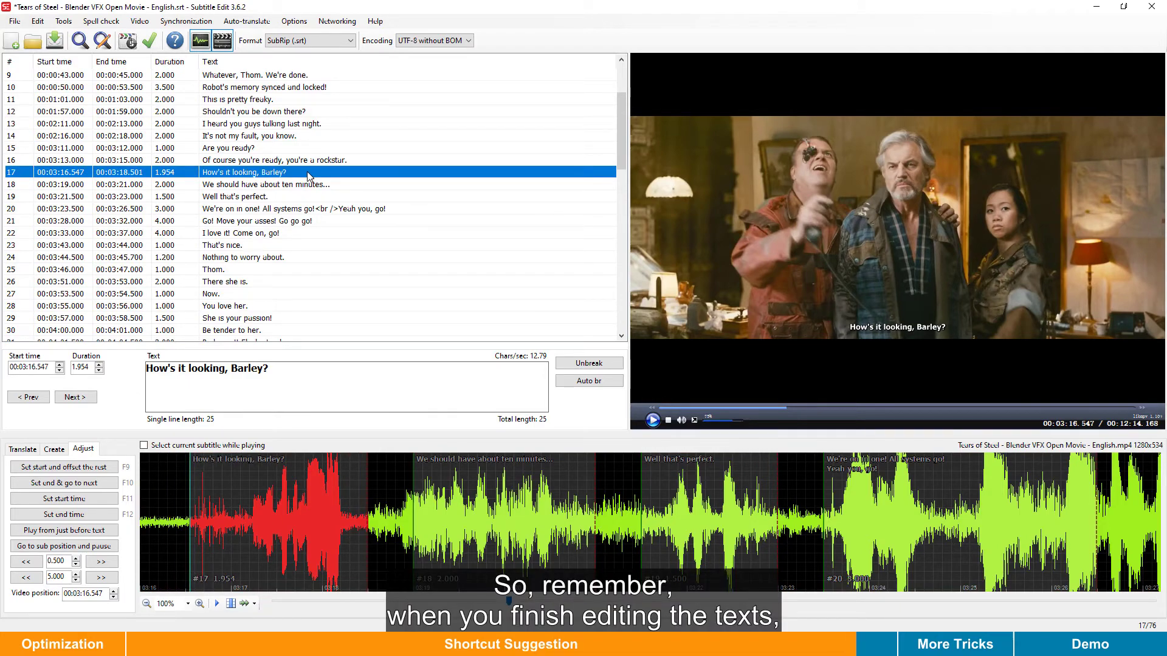
left_click(298, 373)
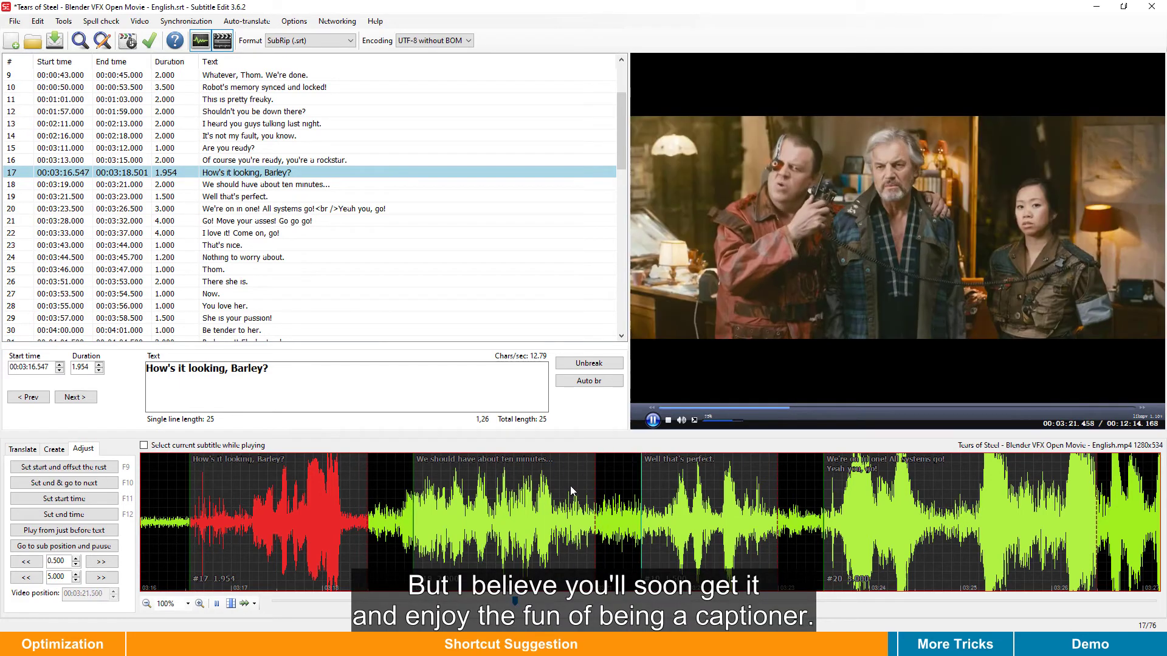
key("space")
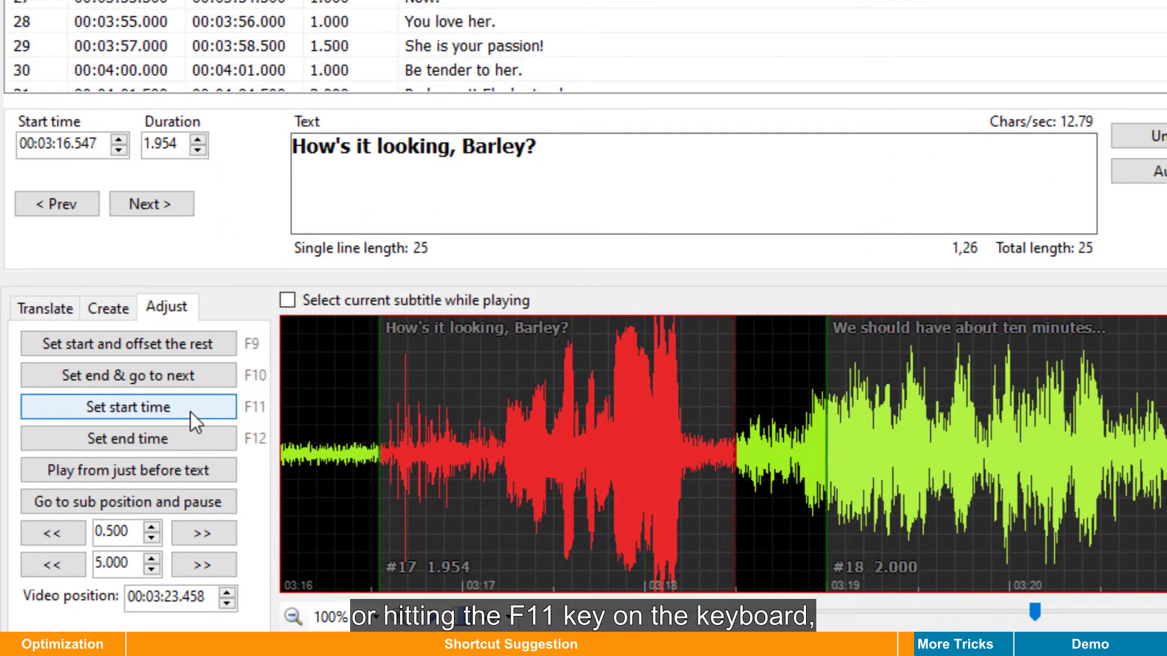
Step: Retime subtitle 17 on the waveform to start at 00:03:16.600 for 1.940 s, offsetting later lines
left_click(327, 396, "shift")
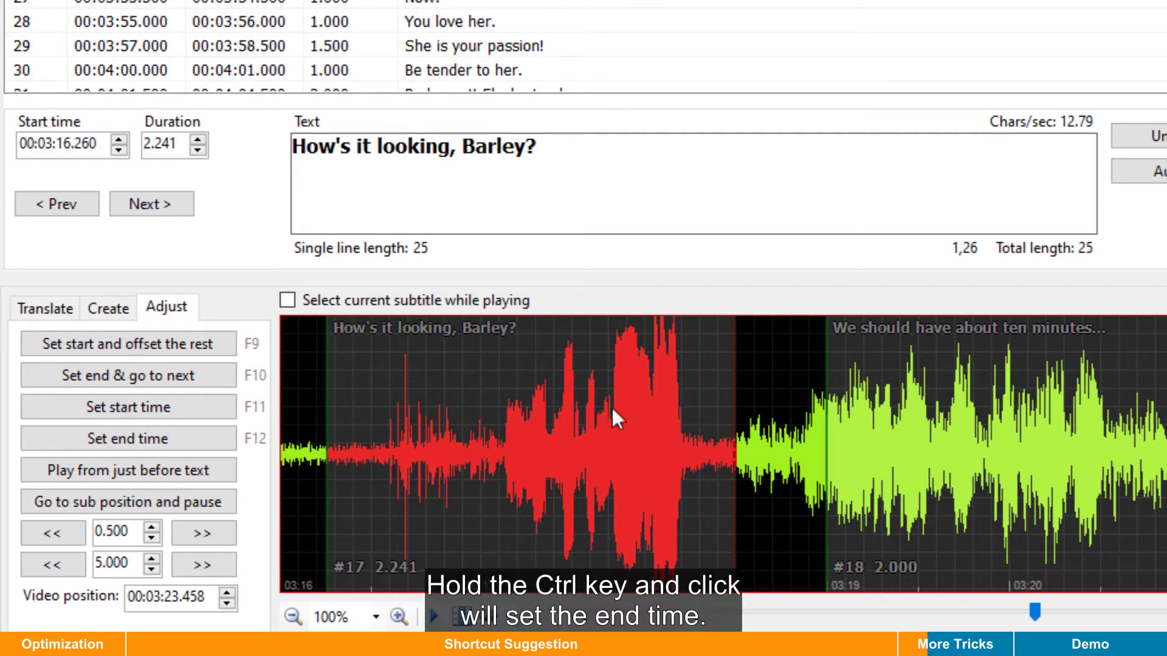
left_click(680, 418, "ctrl")
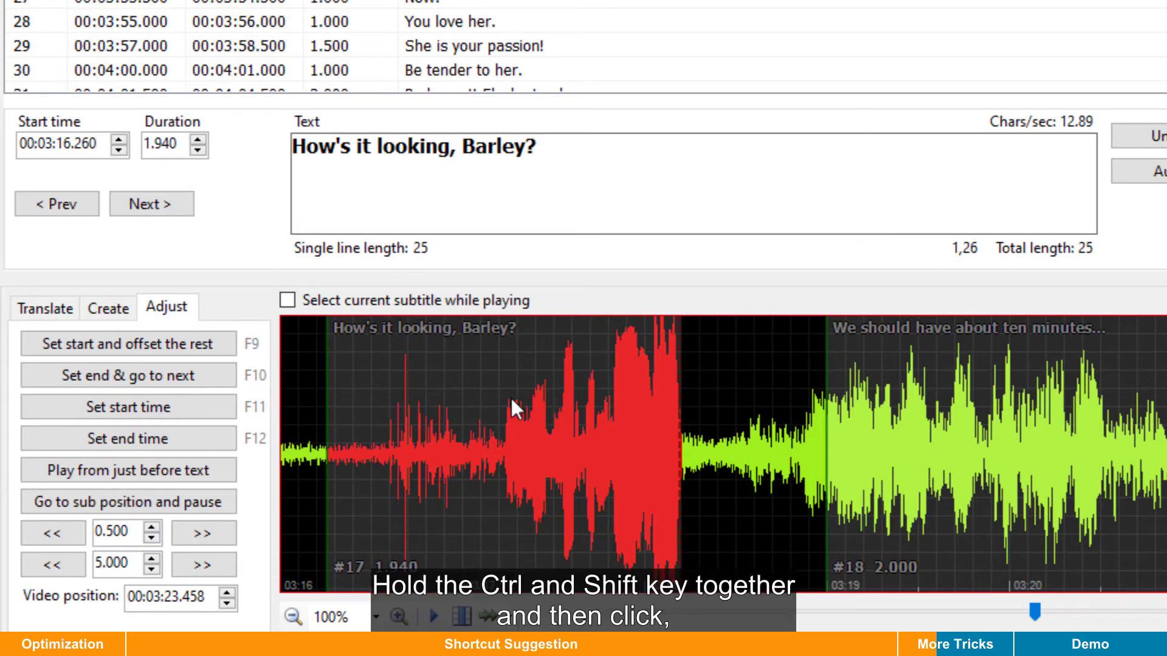
left_click(492, 392, "ctrl+shift")
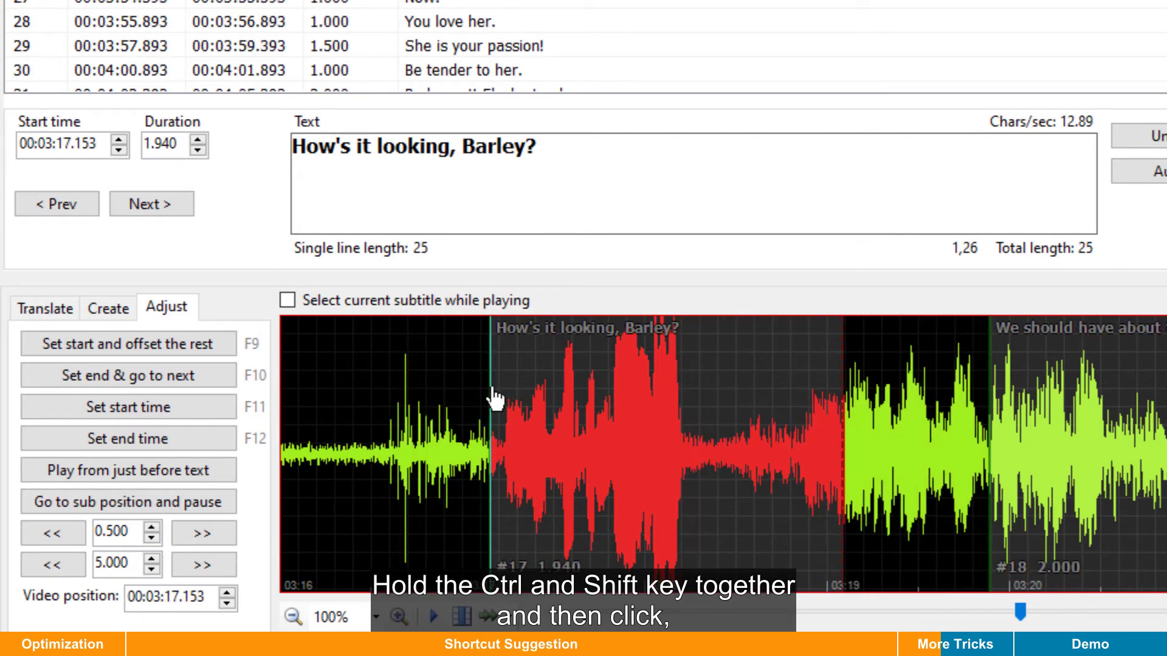
left_click(391, 386, "ctrl+shift")
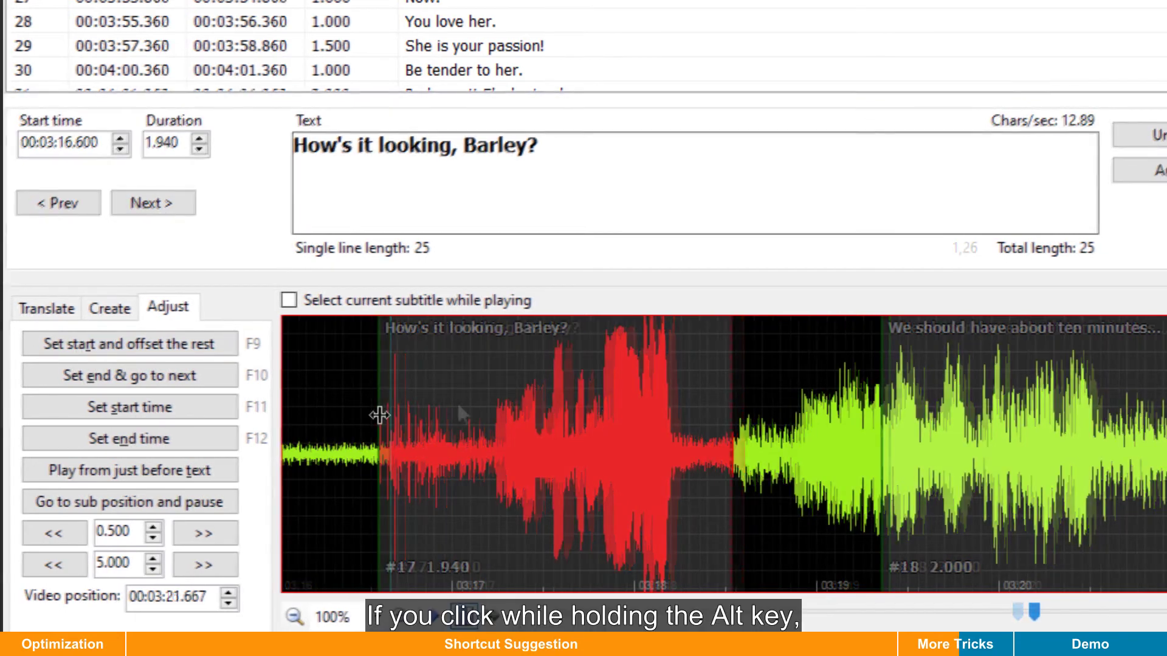
Step: Shift subtitle #17 on the waveform so it starts at 00:03:17.240
left_click(477, 414, "alt")
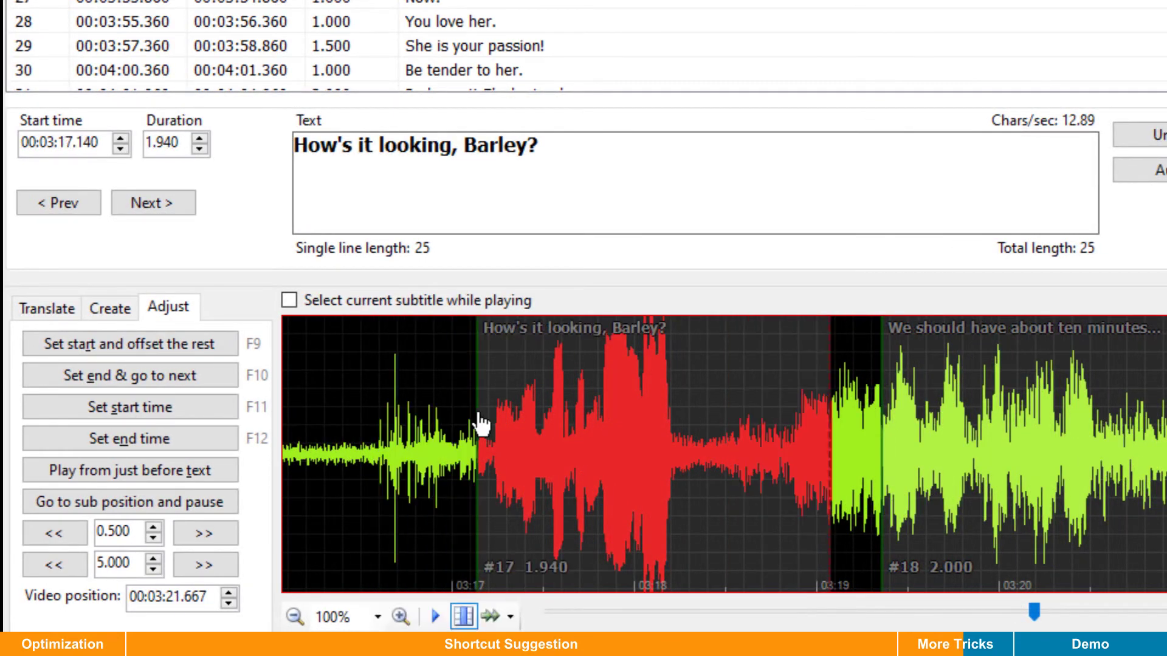
left_click(435, 414, "alt")
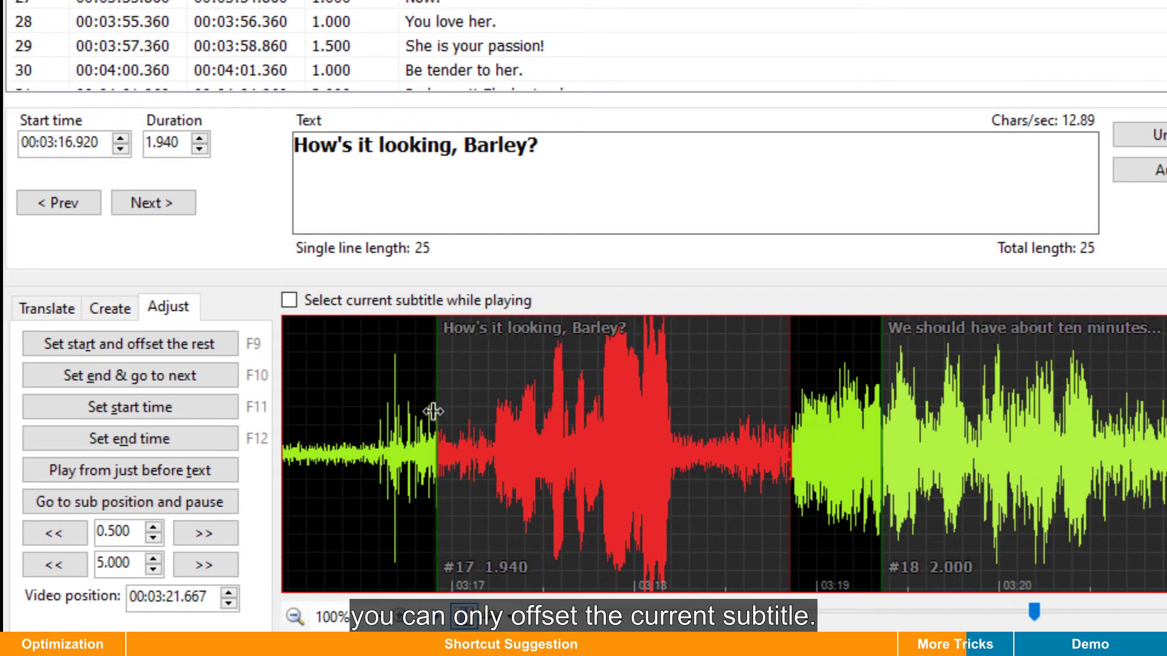
left_click(377, 413, "alt")
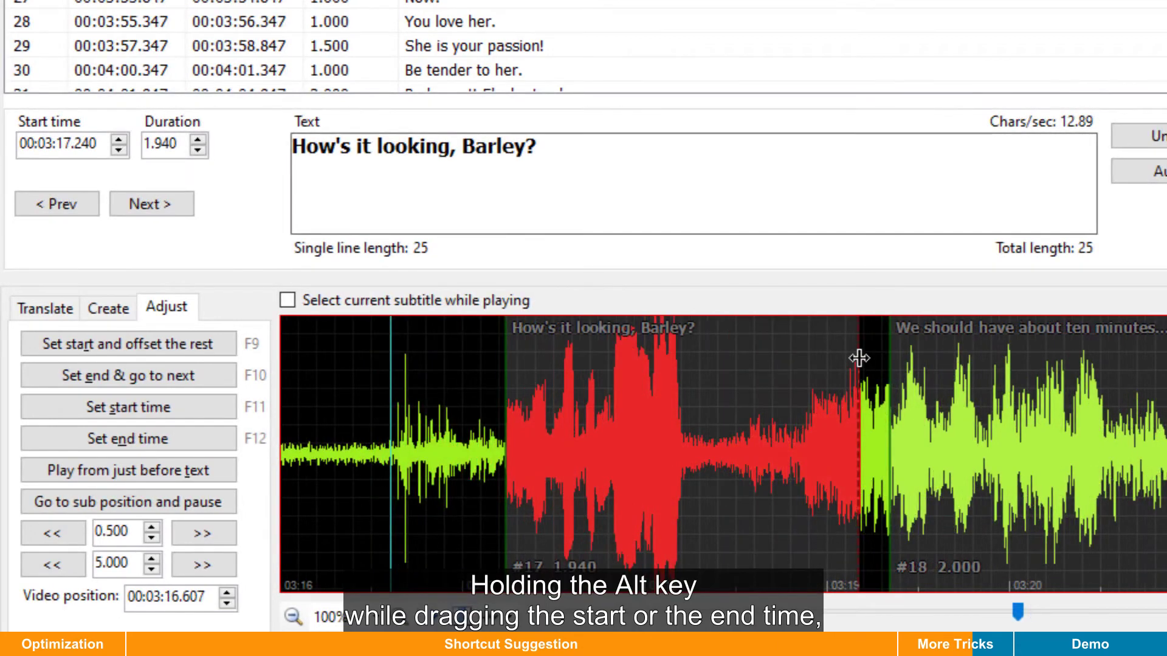
Step: Move the #17/#18 boundary so #17 lasts 1.452 s and #18 extends, then start an untitled file
left_click_drag(859, 359, 767, 379)
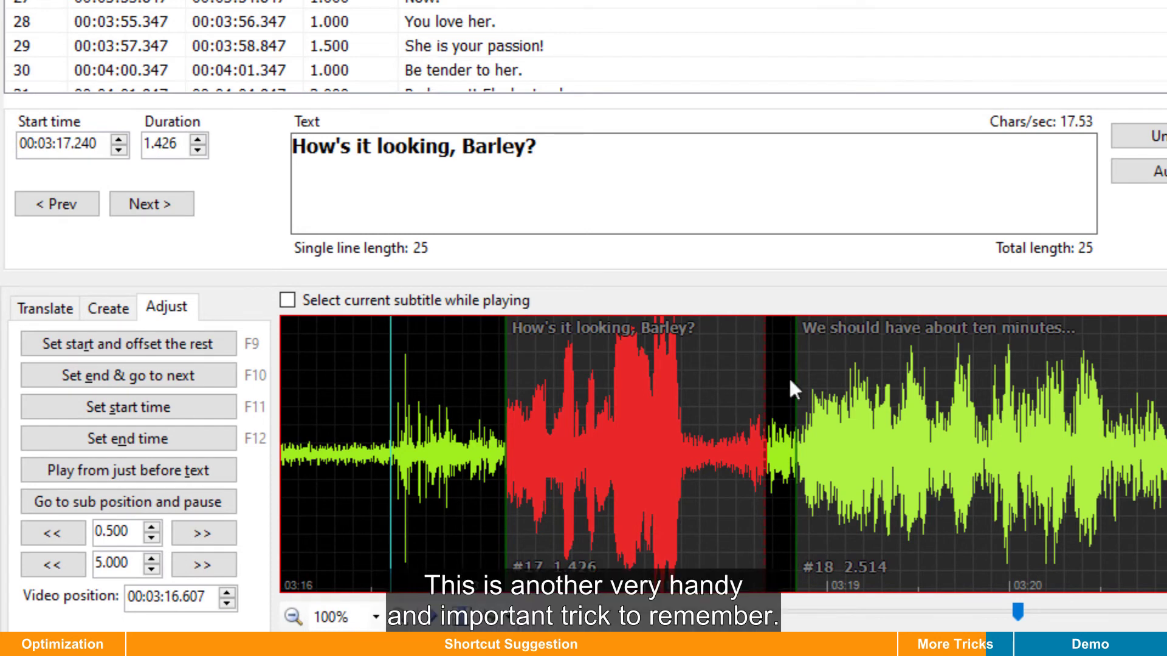
mouse_move(793, 389)
left_mouse_down()
mouse_move(794, 379)
mouse_move(708, 388)
mouse_move(800, 395)
left_mouse_up()
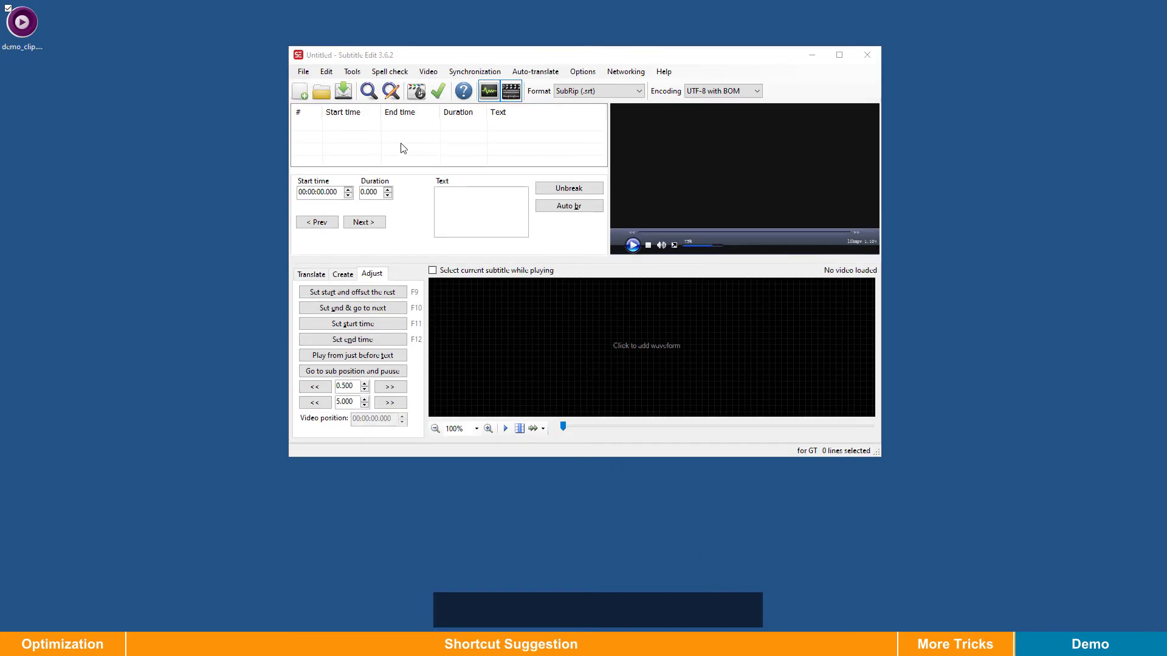
key("ctrl+shift+q")
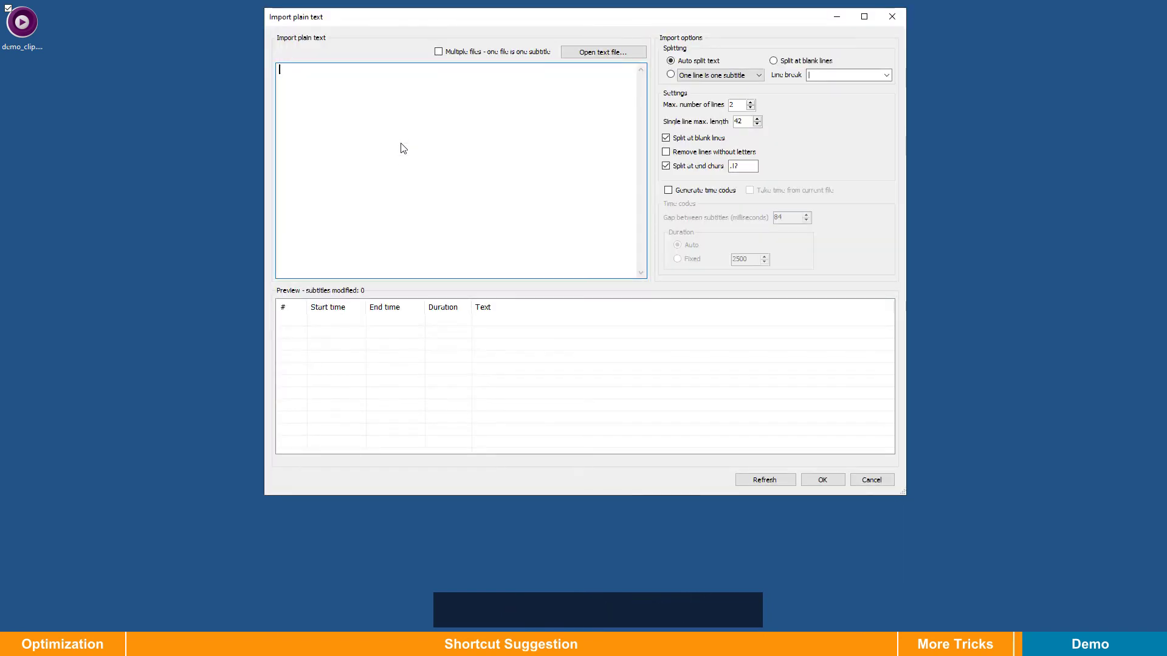
Step: Import the pasted script as 11 one-line subtitles and load demo_clip with a centred waveform
right_click(401, 144)
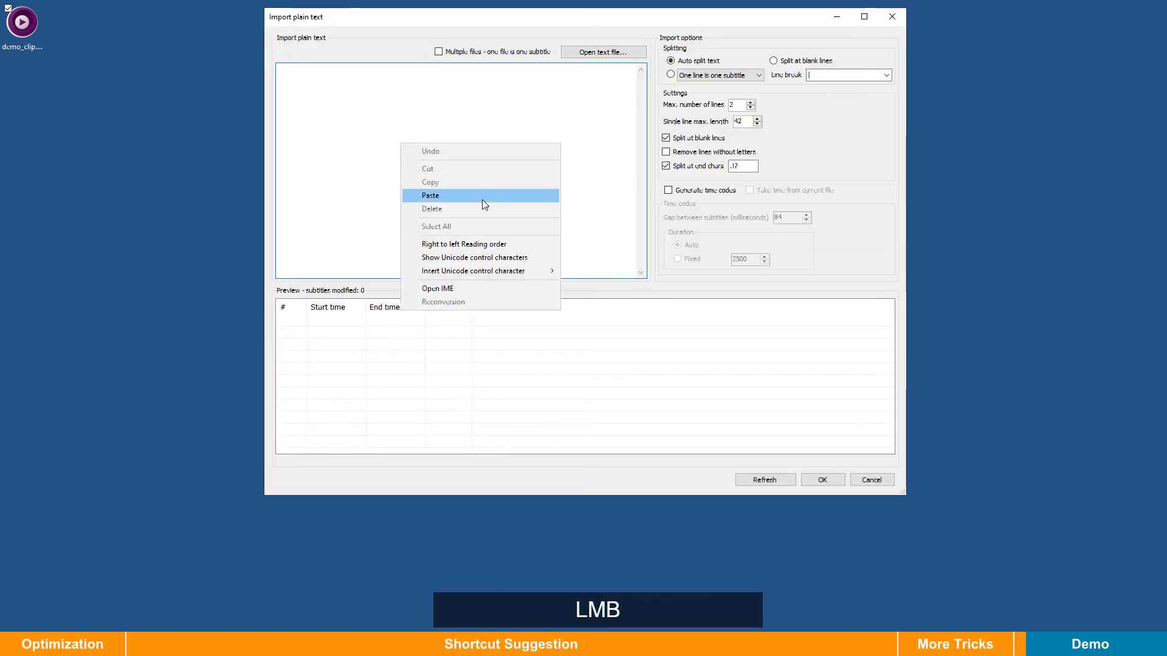
left_click(482, 195)
left_click(670, 75)
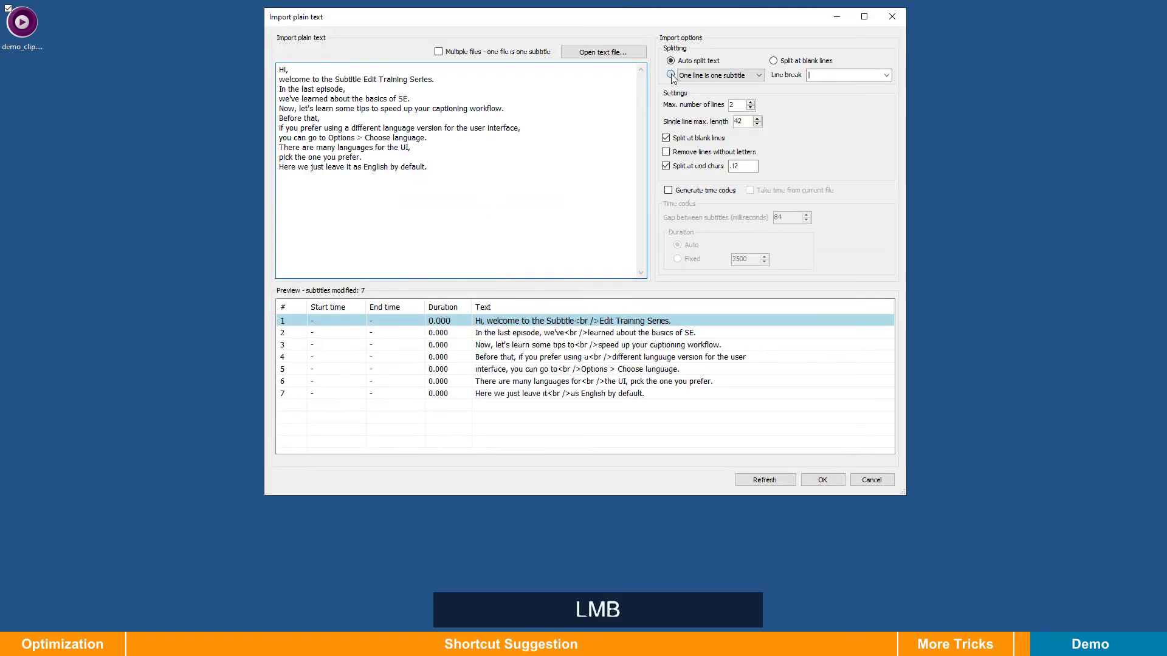
left_click(837, 481)
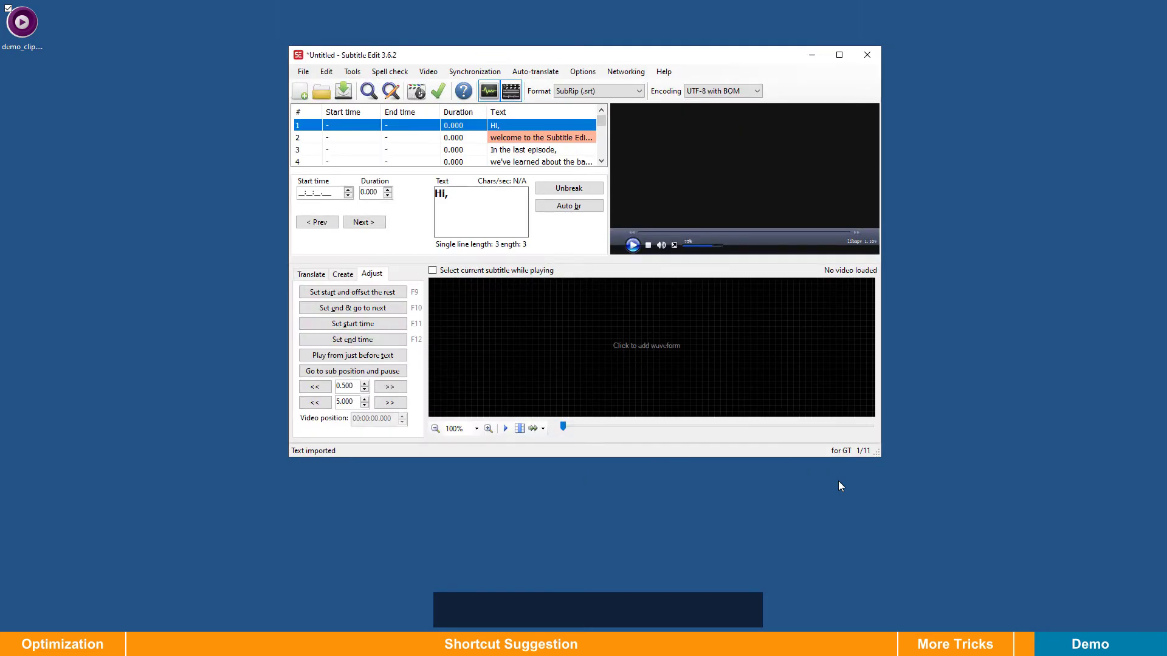
left_click_drag(41, 43, 545, 334)
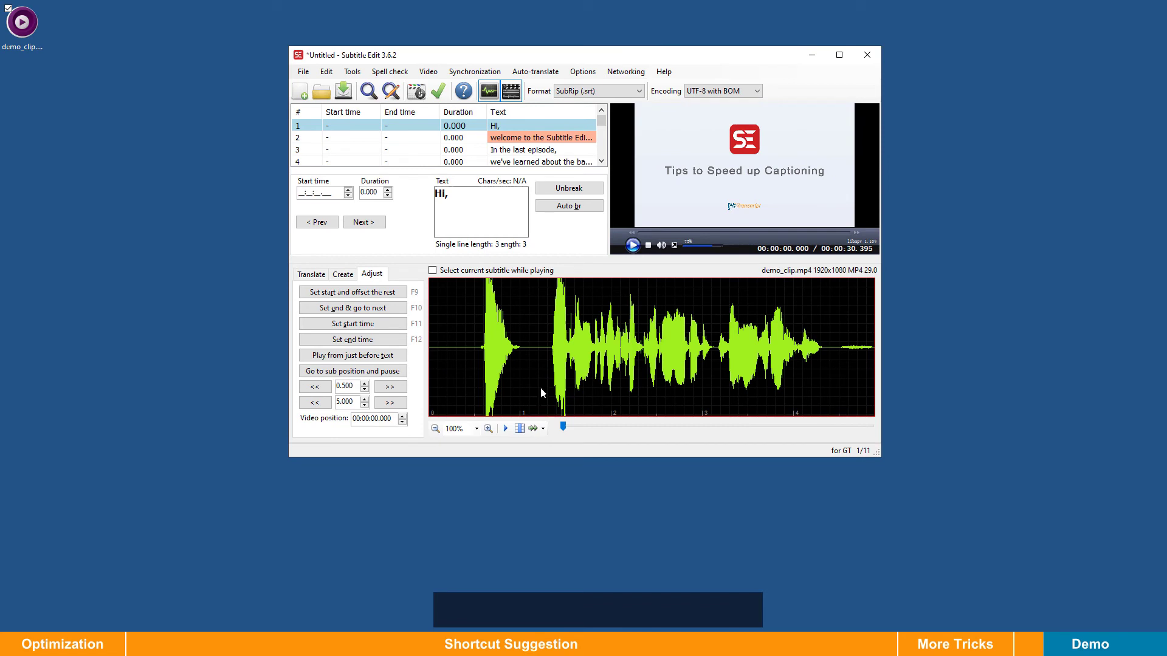
left_click(522, 431)
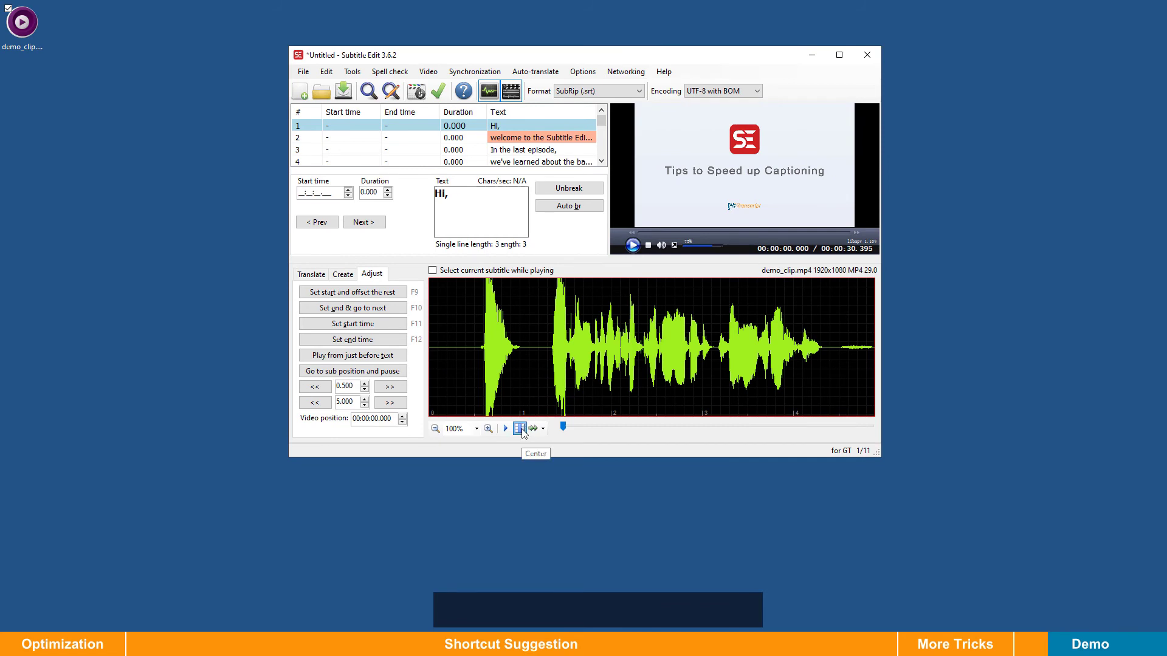
Step: Maximize the editor, time the first line during playback, and merge lines 1 and 2
left_click(839, 56)
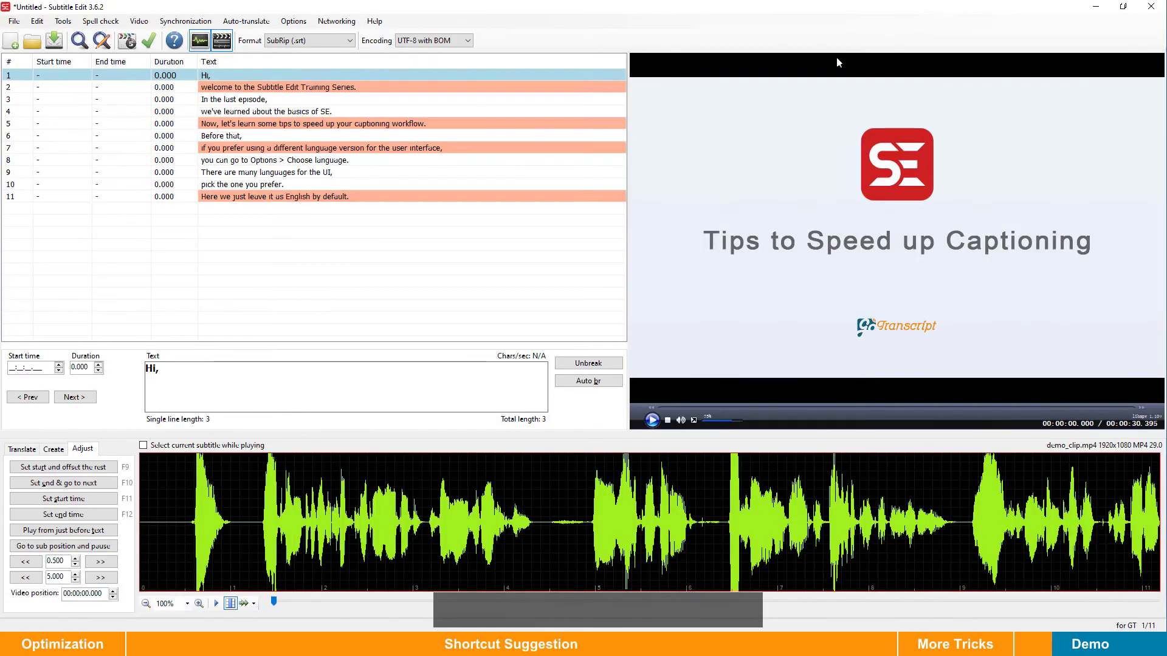
key("F11")
key("F10")
key("F11")
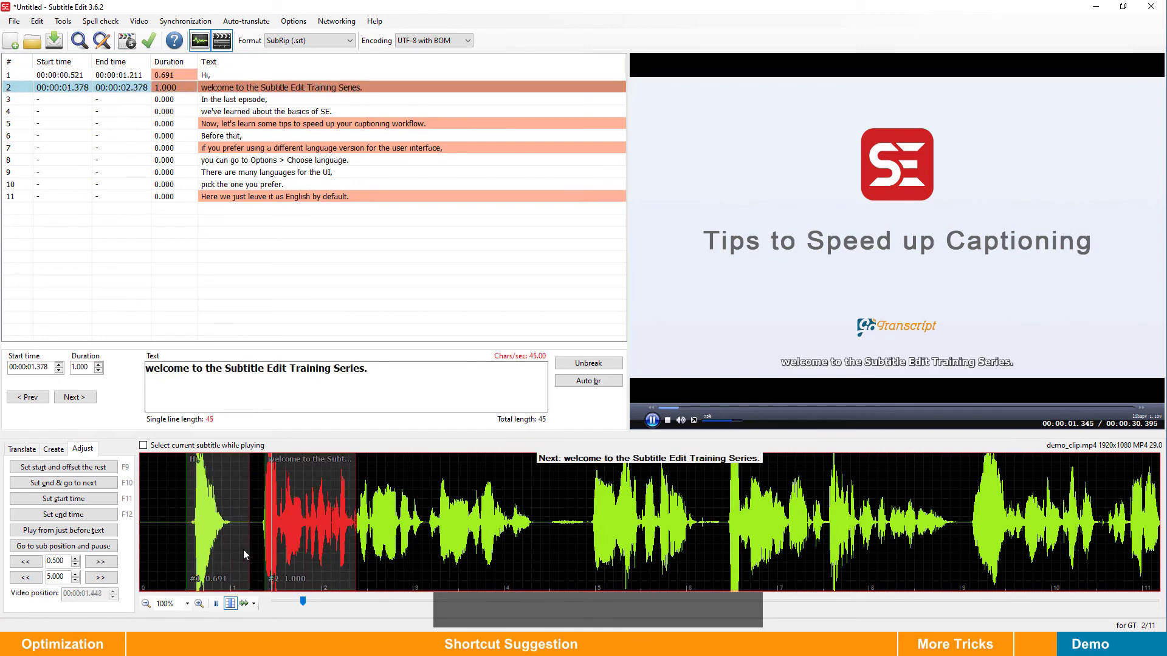
key("ctrl+m")
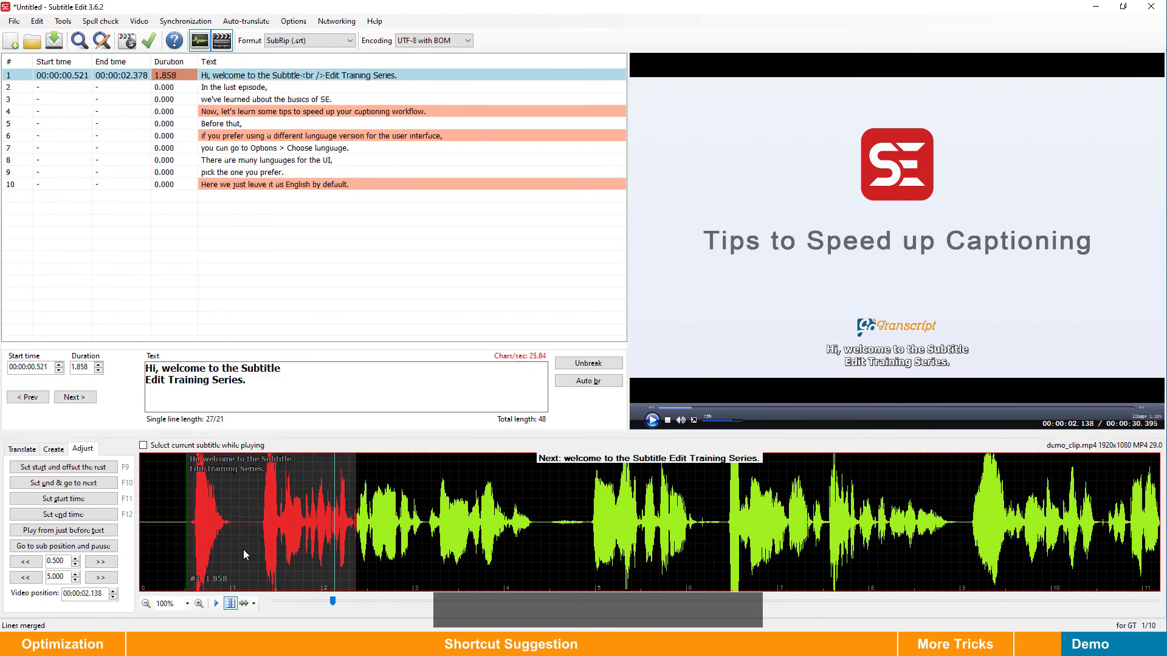
key("space")
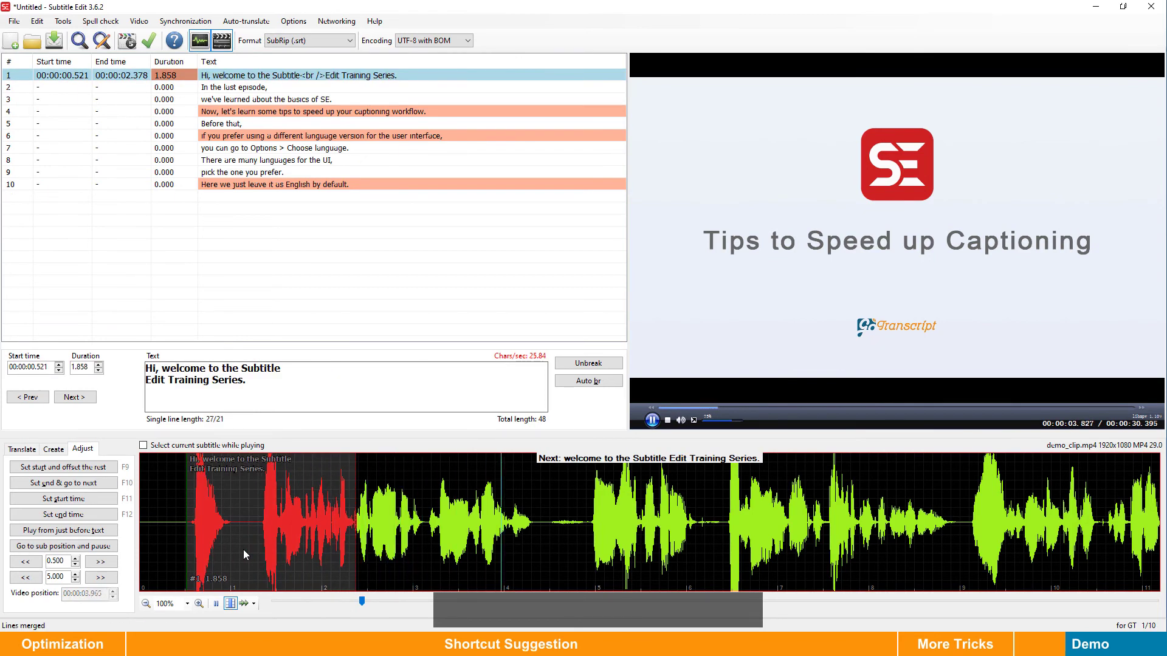
Step: Set the ends of subtitles 1–5 as the audio plays, nudging the 5/6 boundary earlier
key("F10")
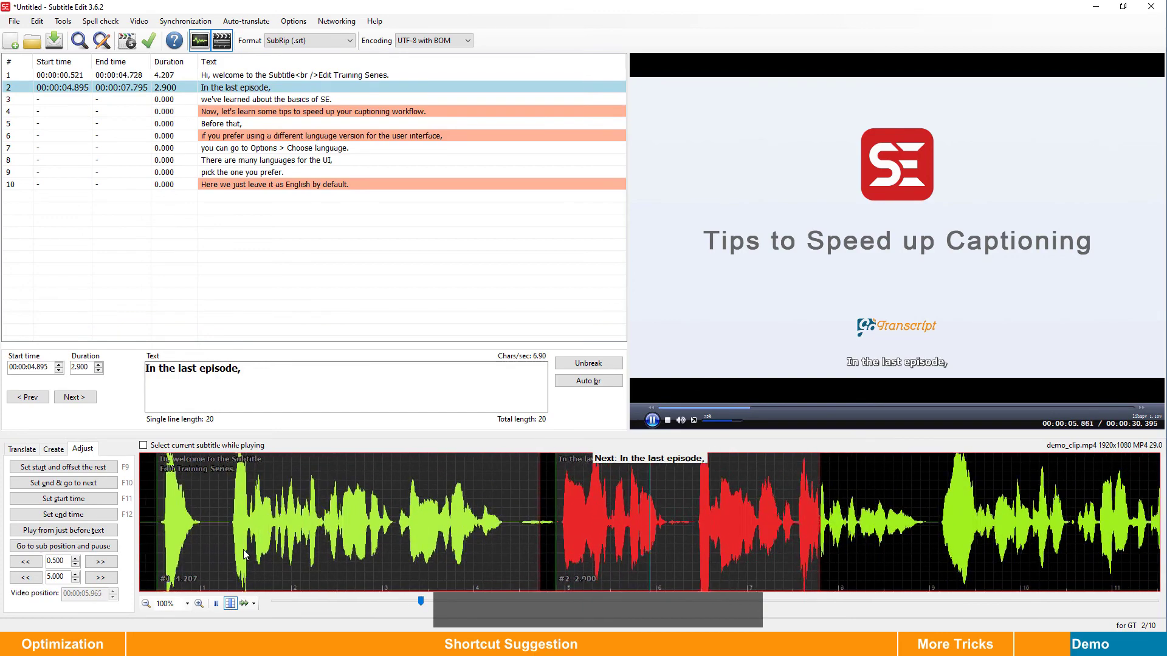
key("F10")
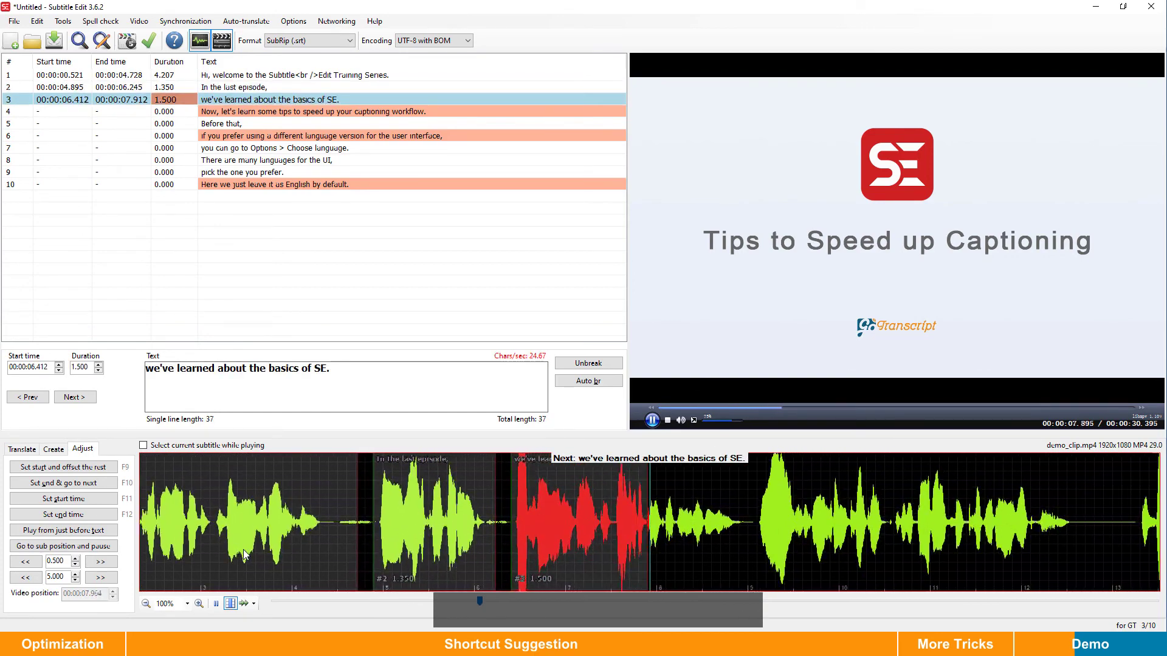
key("F10")
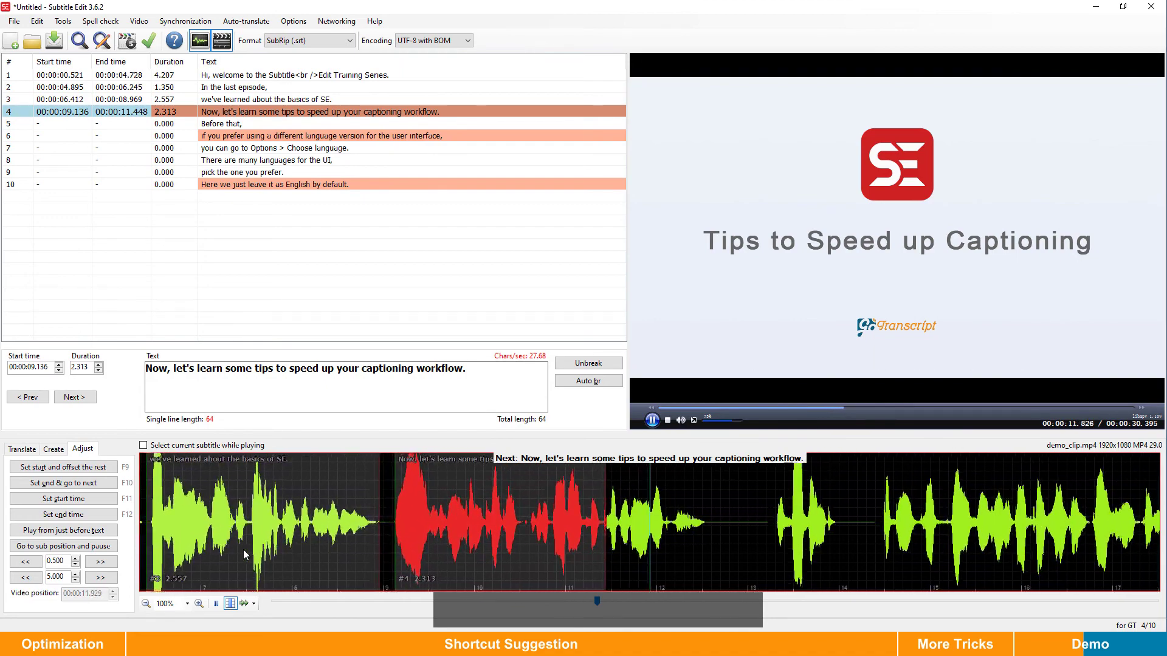
key("F10")
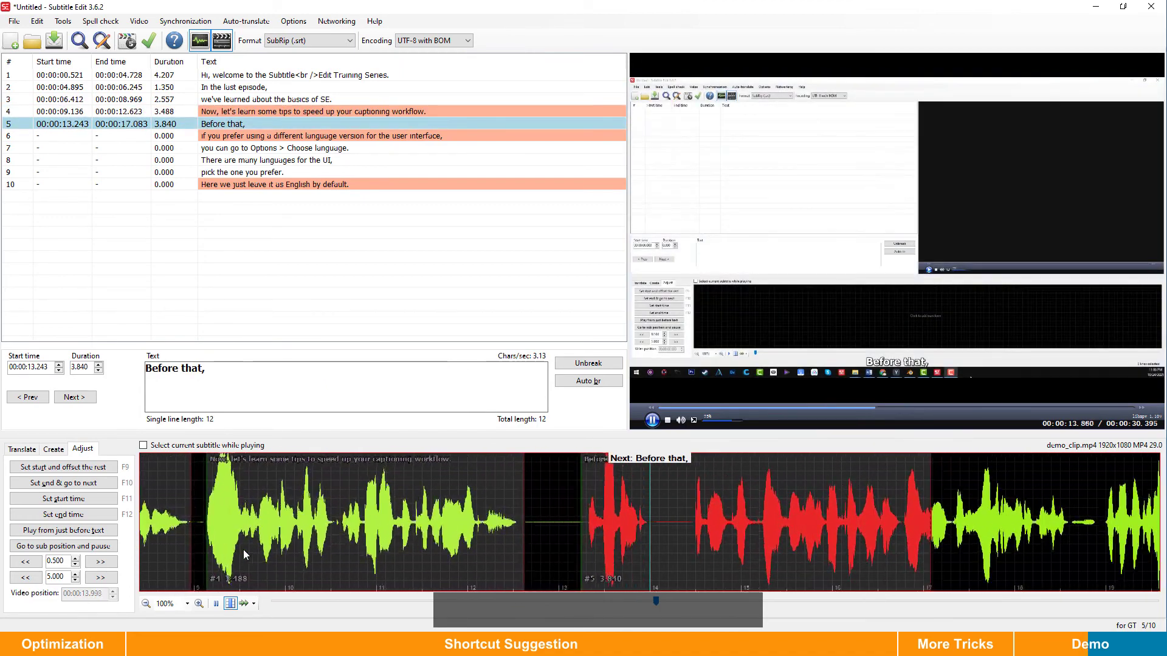
key("F10")
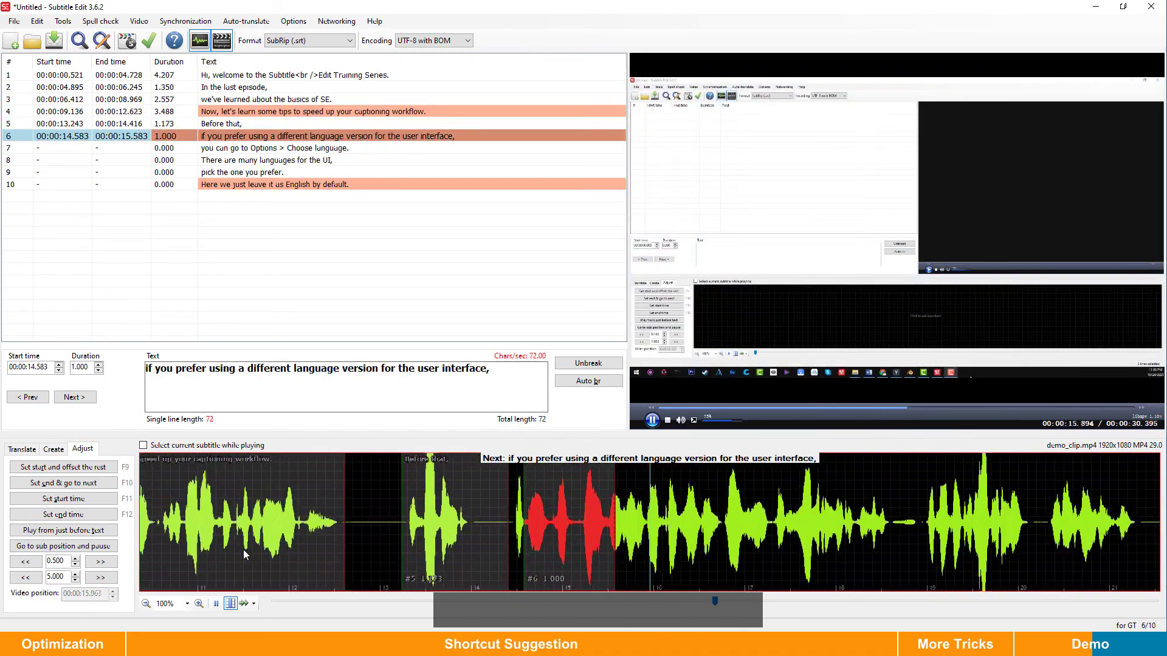
key("space")
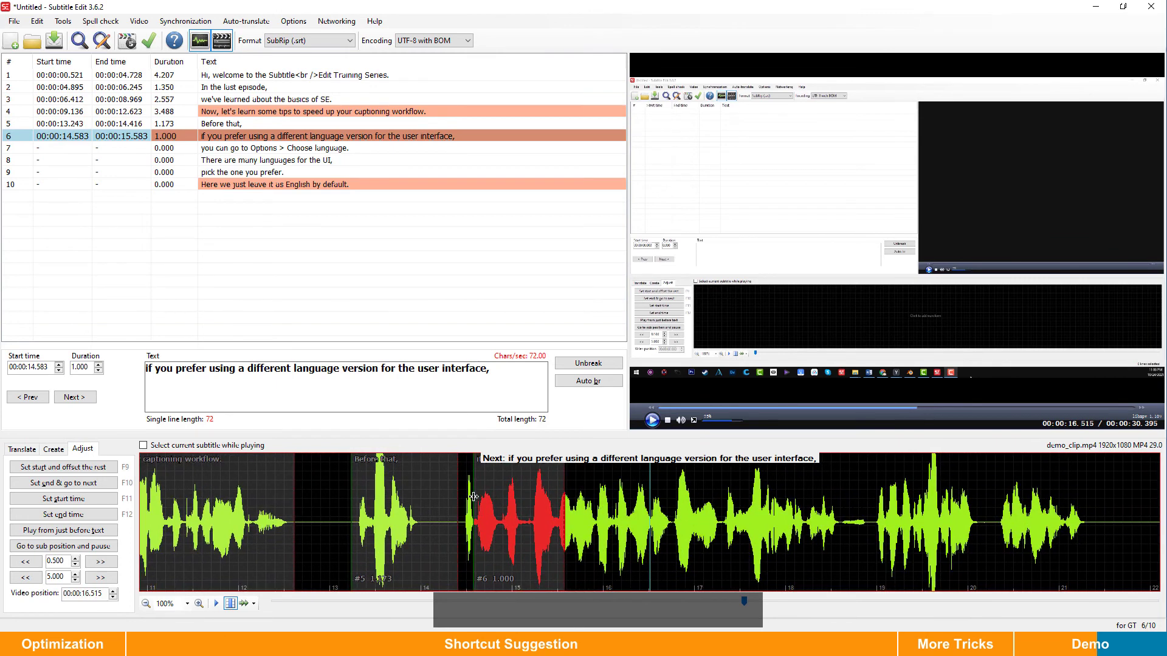
left_click_drag(473, 496, 461, 499)
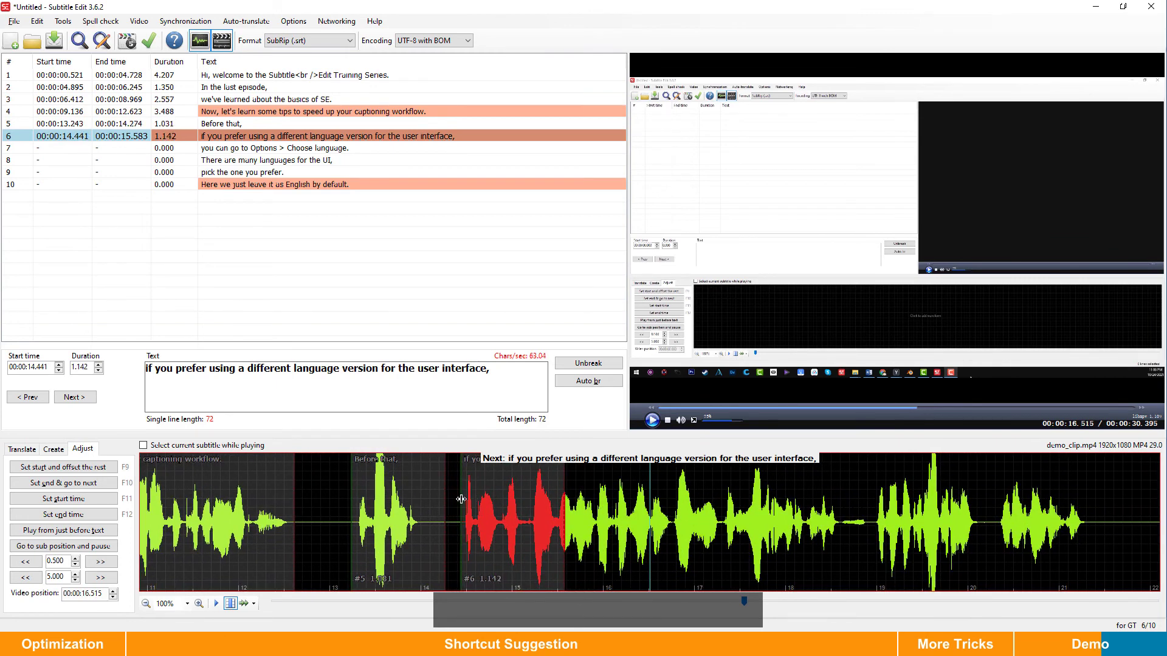
key("space")
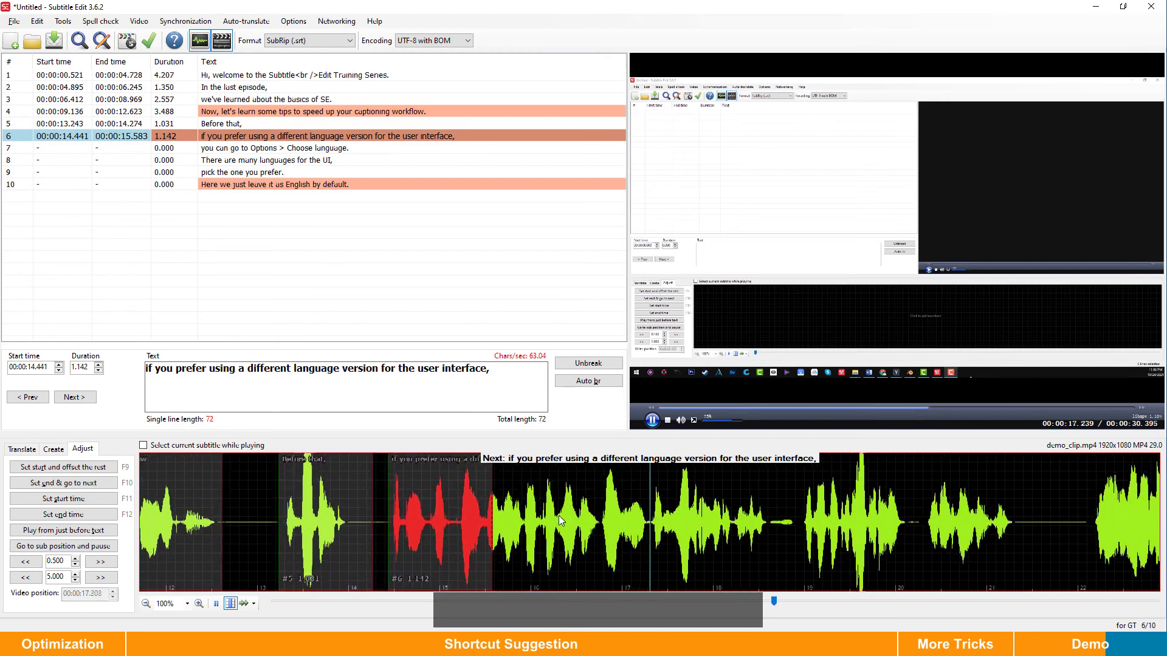
Step: Time subtitles 6 through 10, with line 10 running 00:00:27.310–00:00:30.138
key("F10")
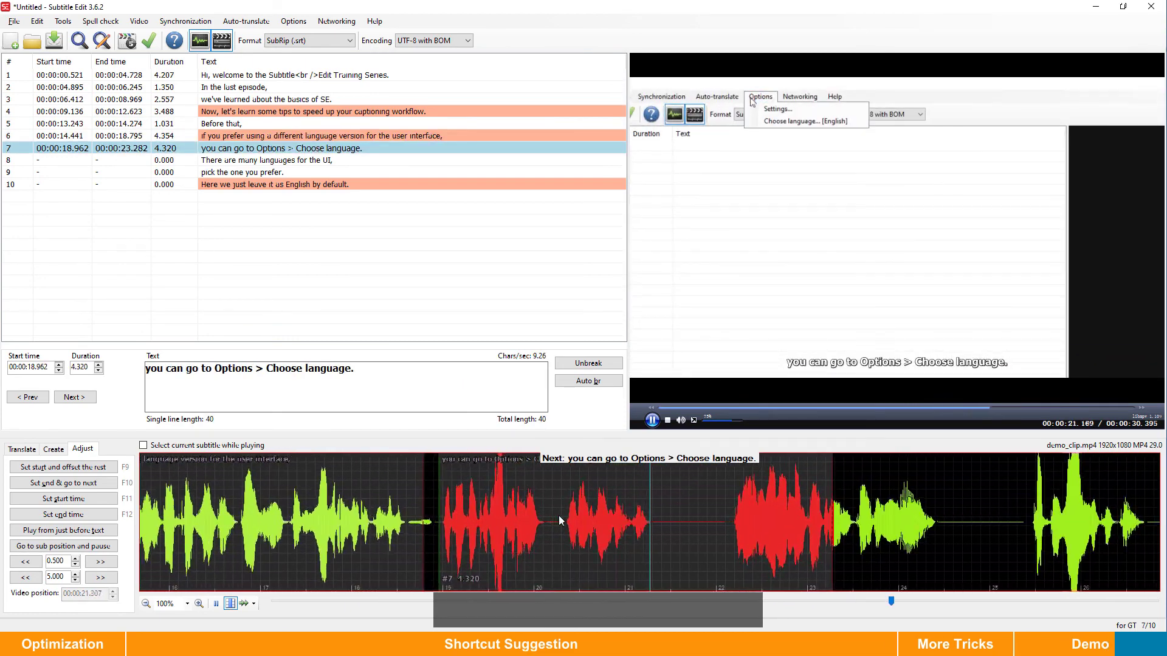
key("F10")
key("s")
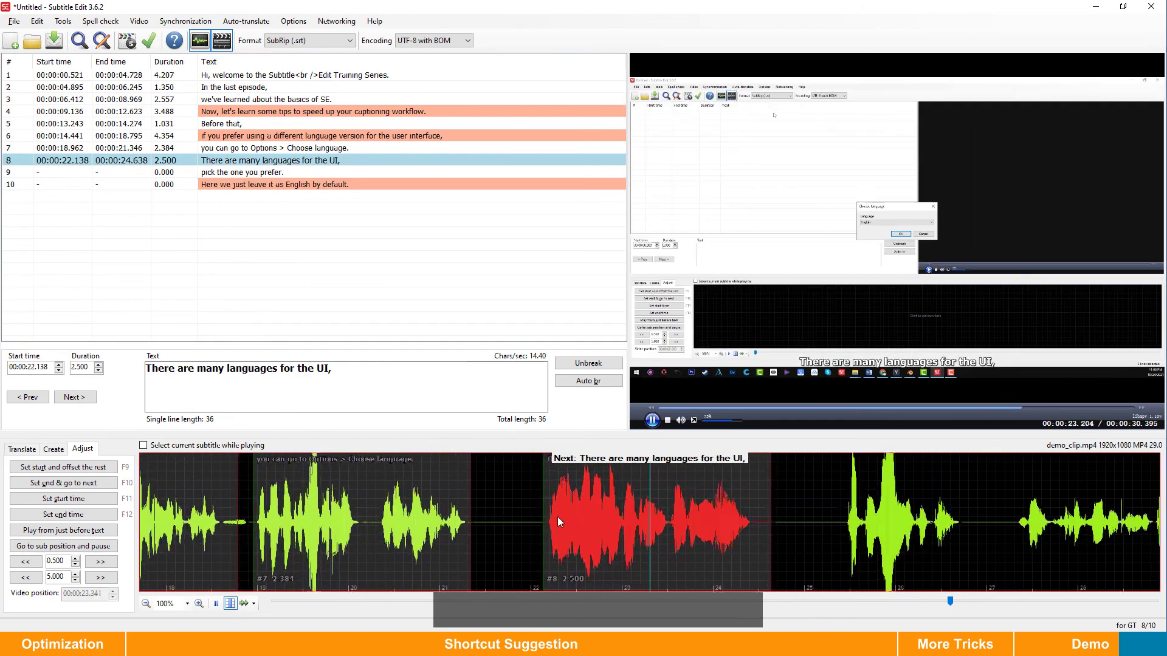
key("F10")
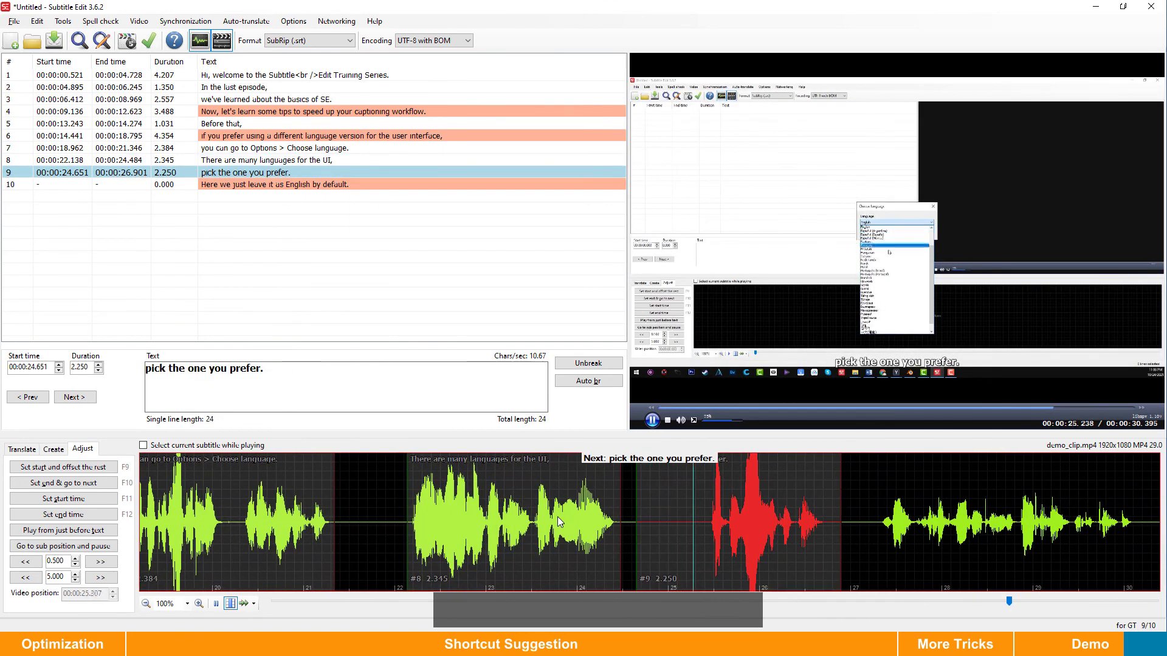
key("s")
key("F10")
key("s")
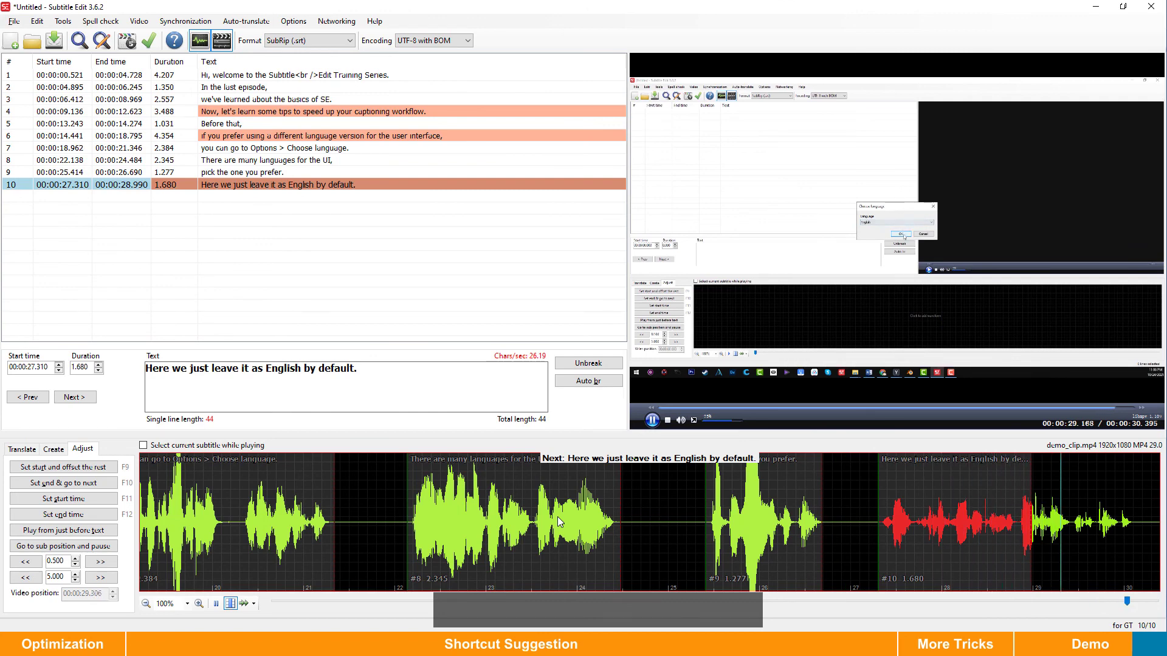
key("F10")
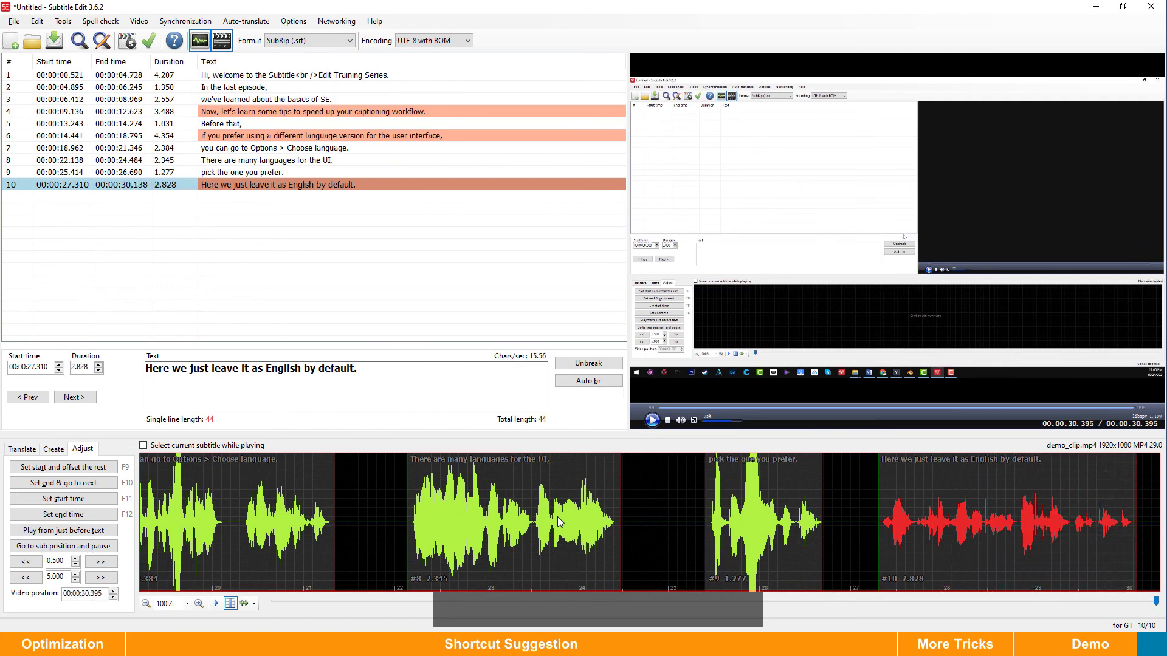